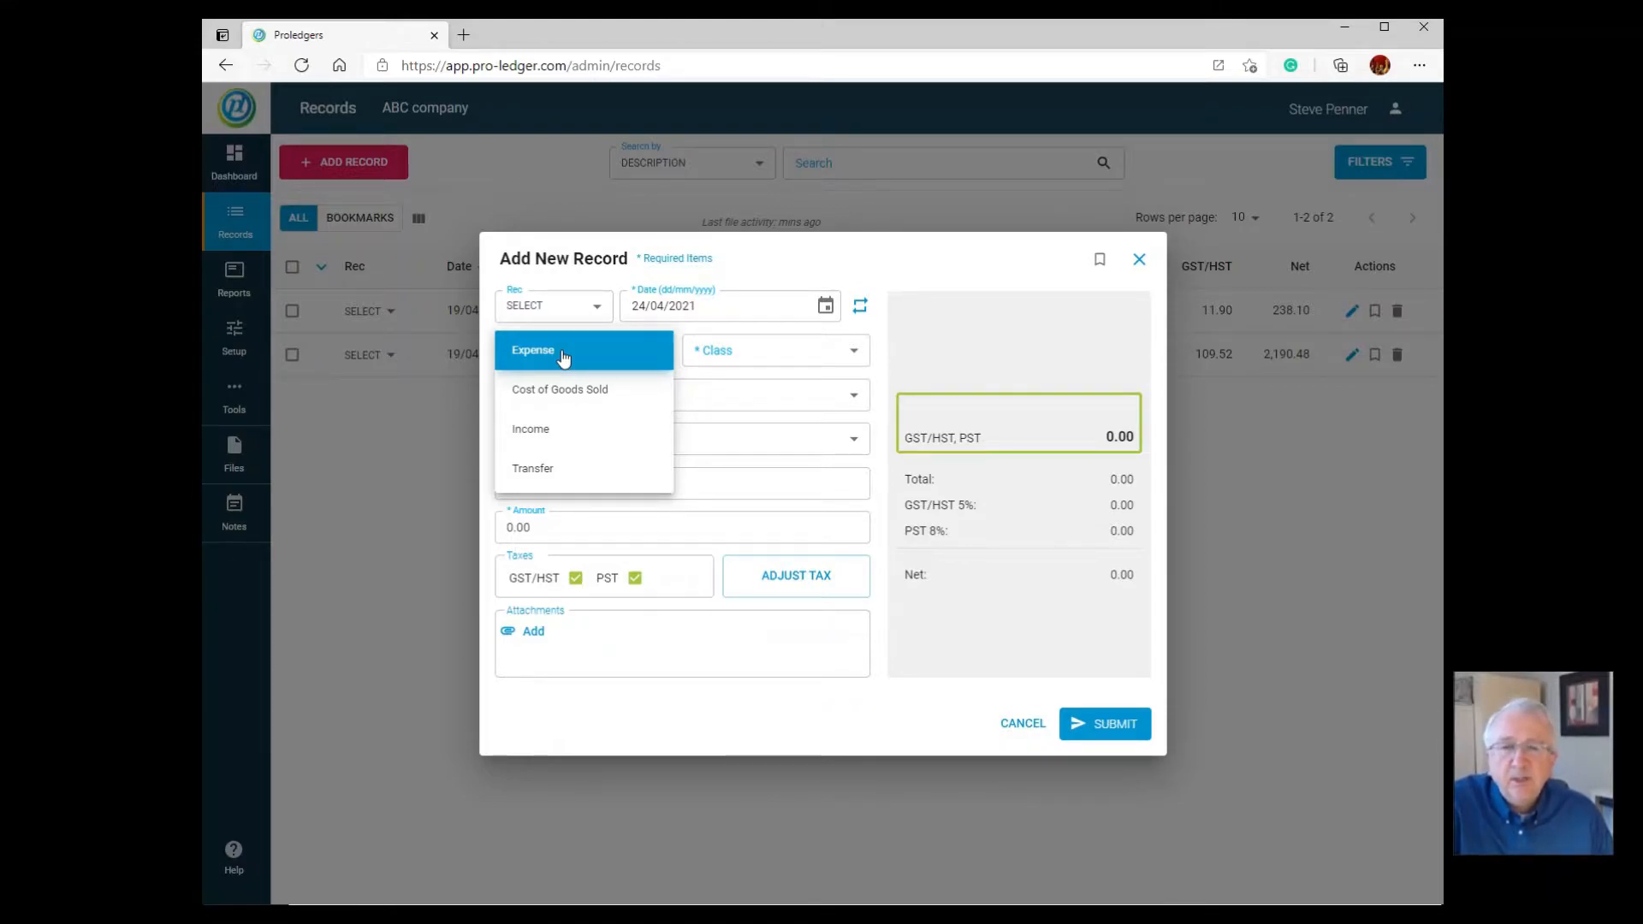
Set the new record's transaction type to Expense, with the Online Promo category and the Payable account
click(563, 358)
click(558, 409)
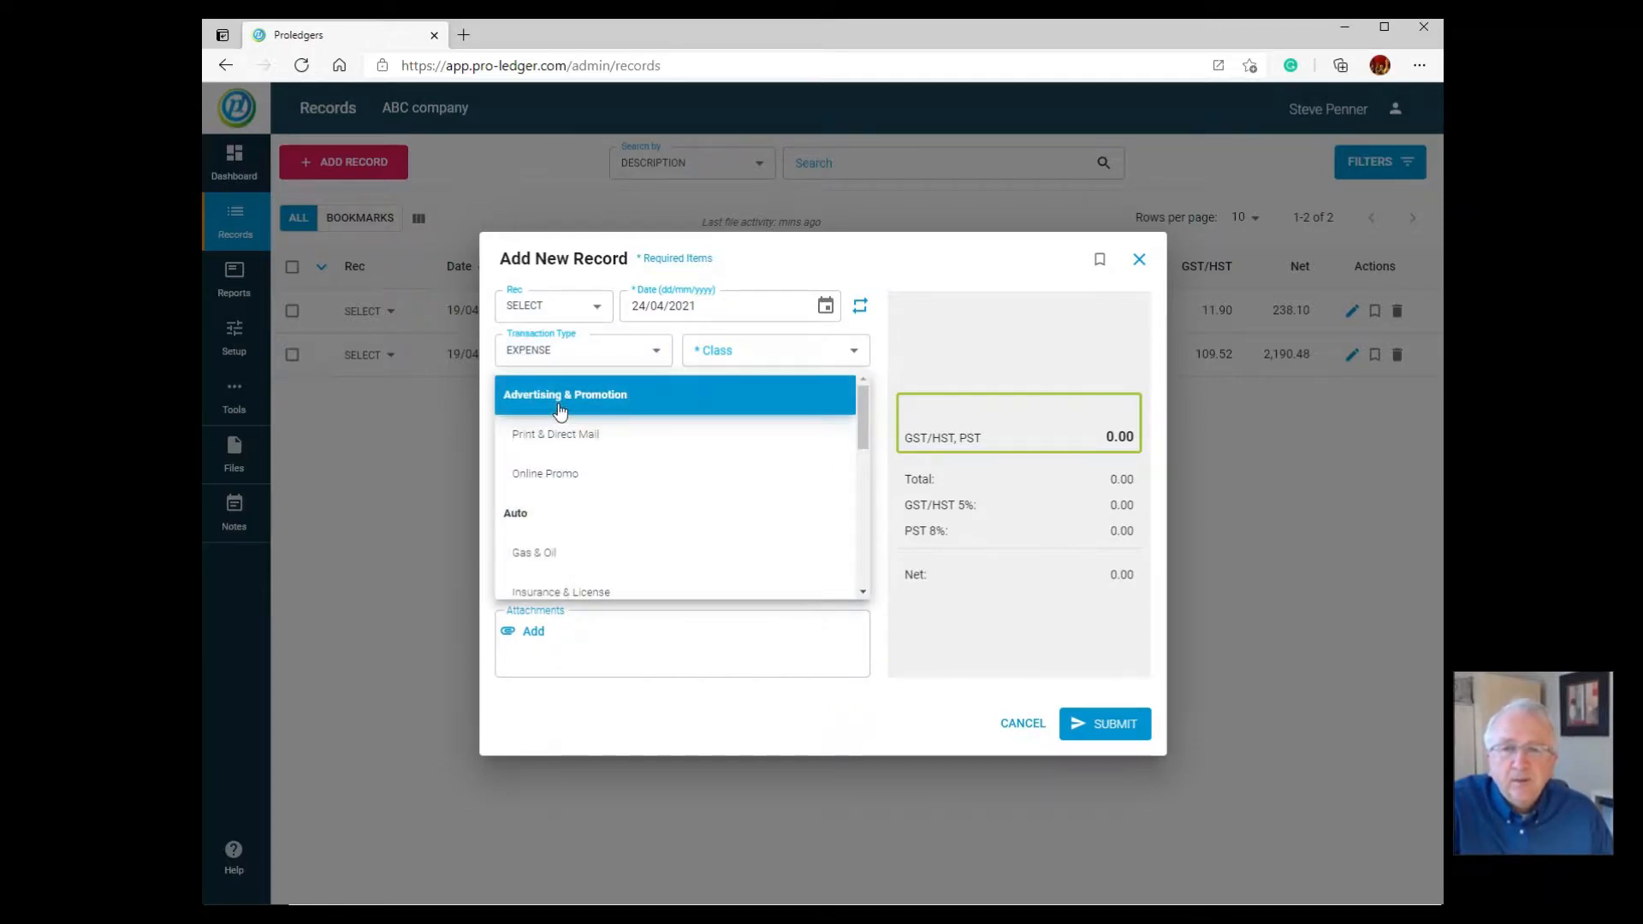
click(563, 475)
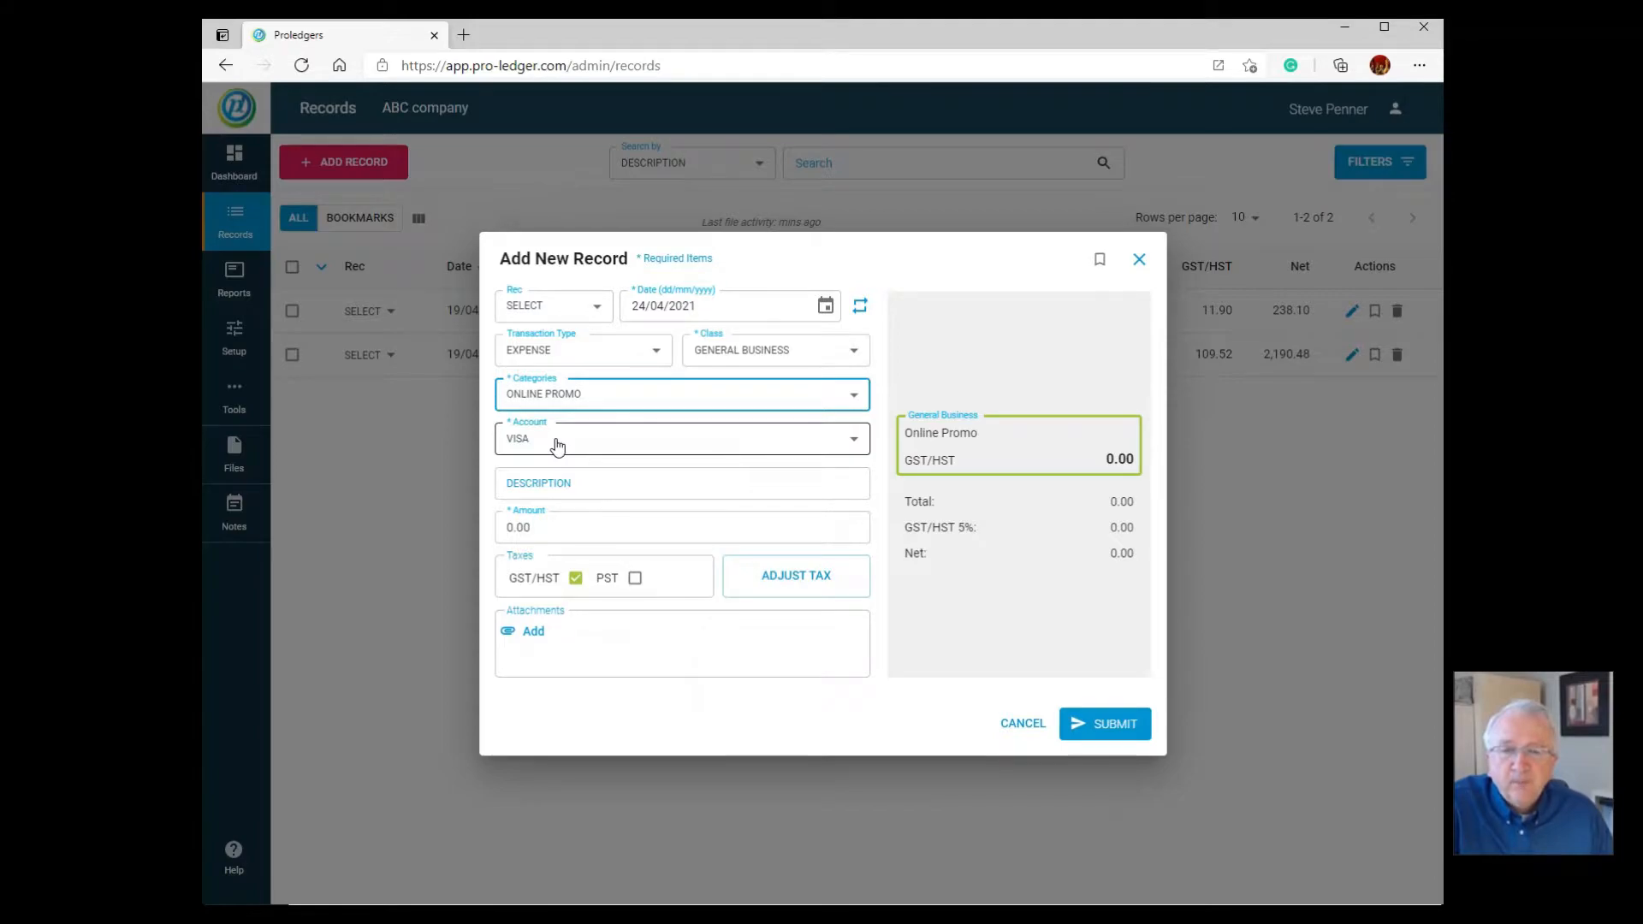
click(557, 446)
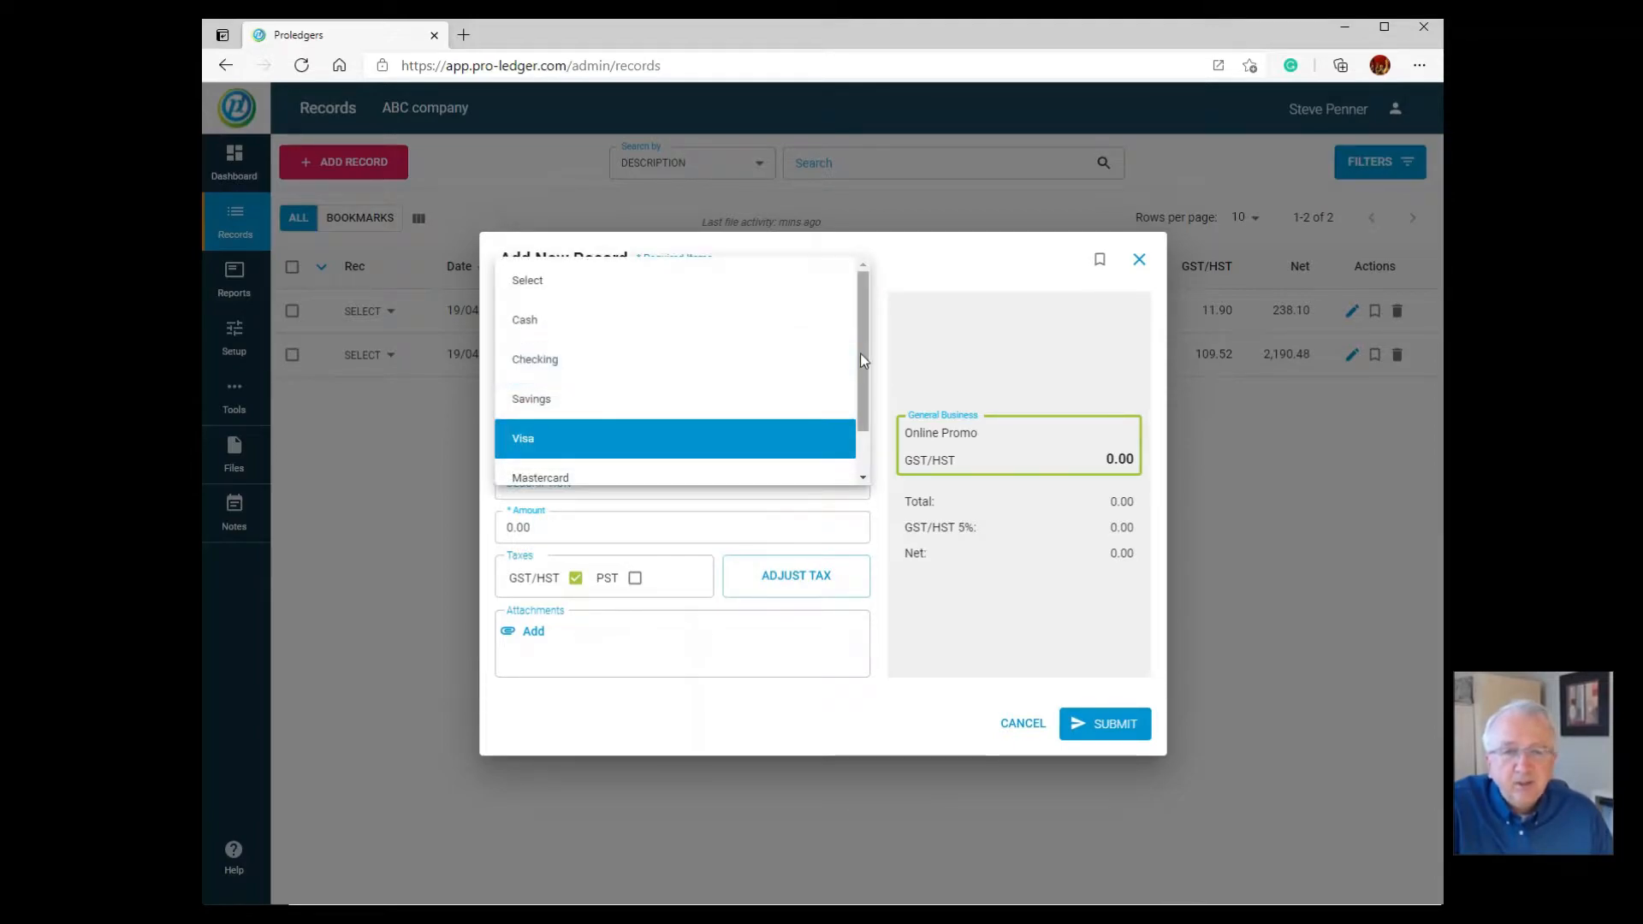
drag(860, 353, 851, 409)
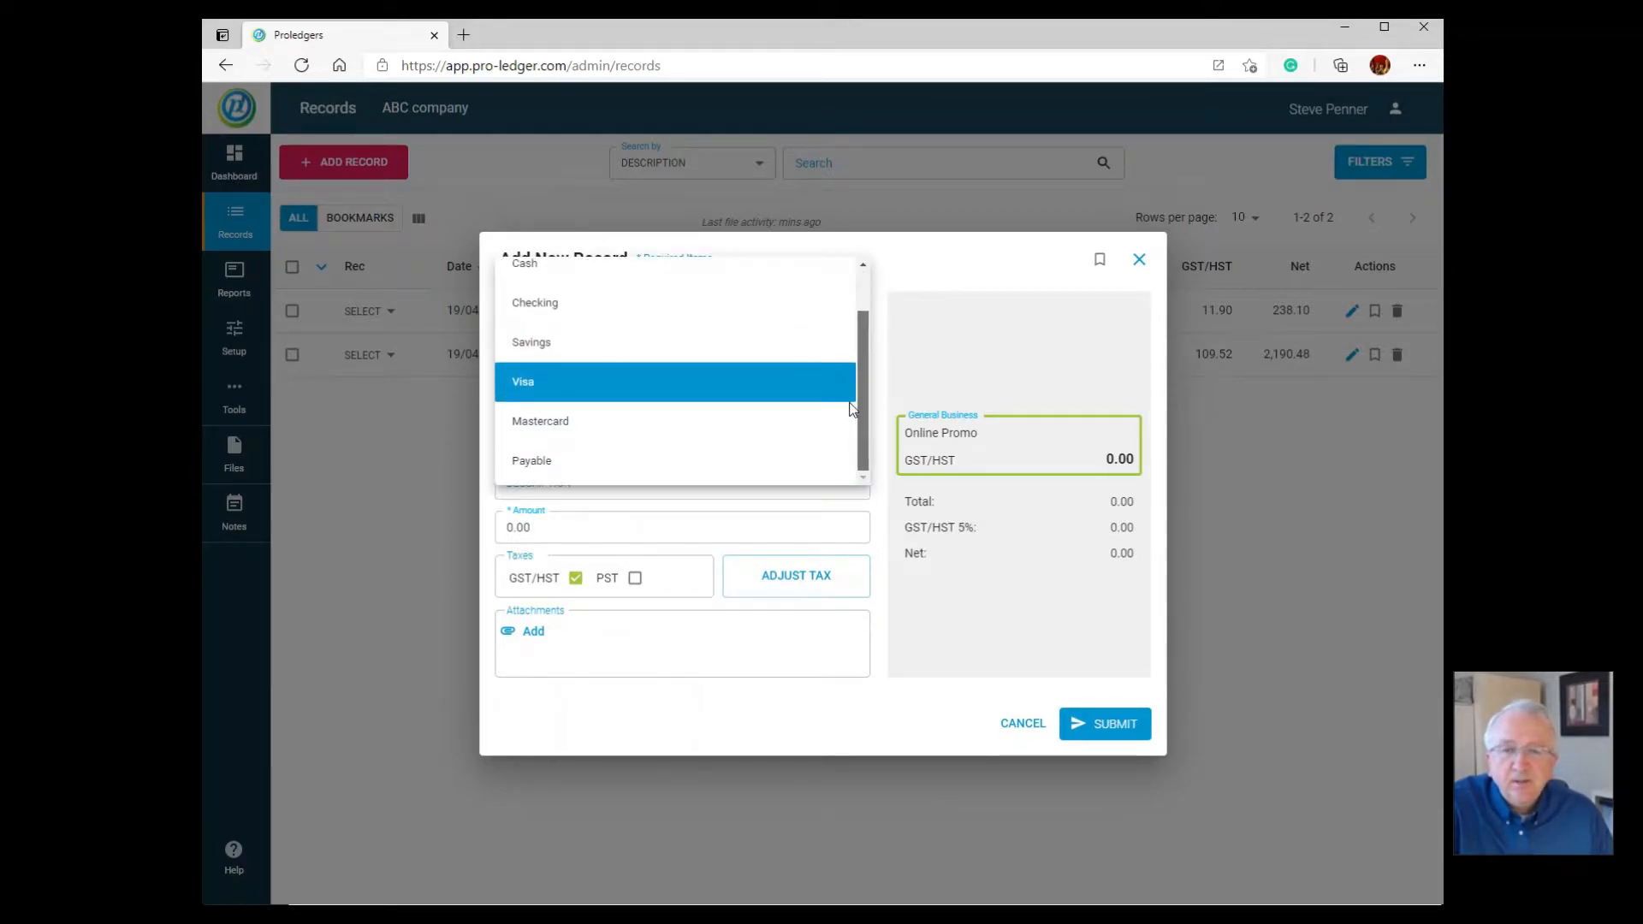
click(545, 466)
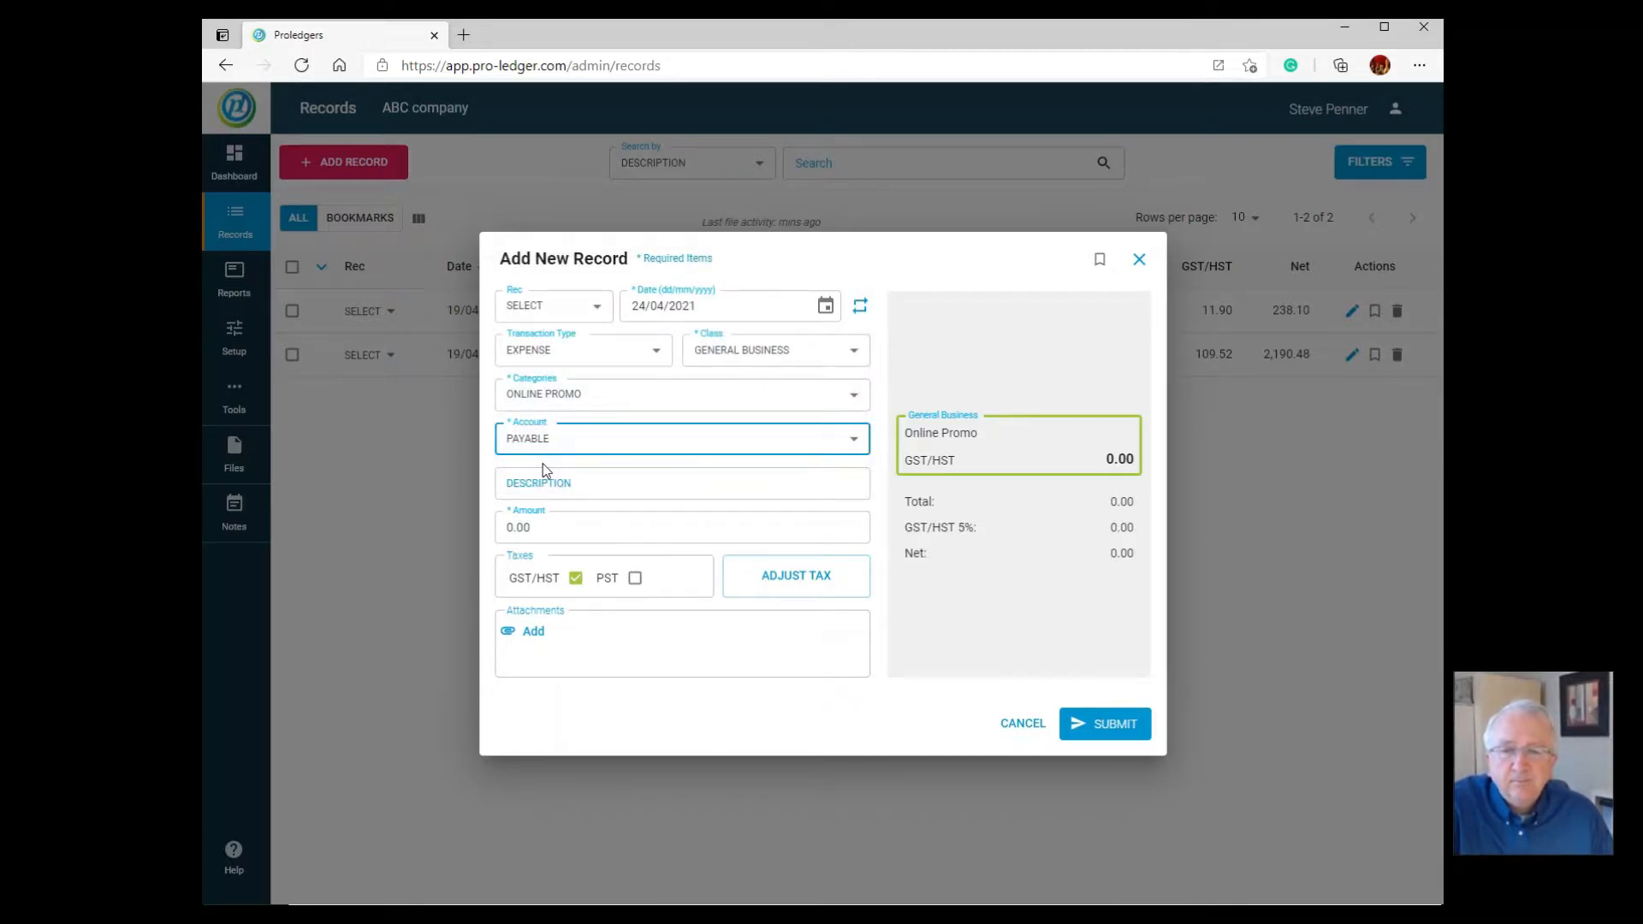
Enter an amount of 120.00 for the payable expense, submit the record and close the form
click(541, 529)
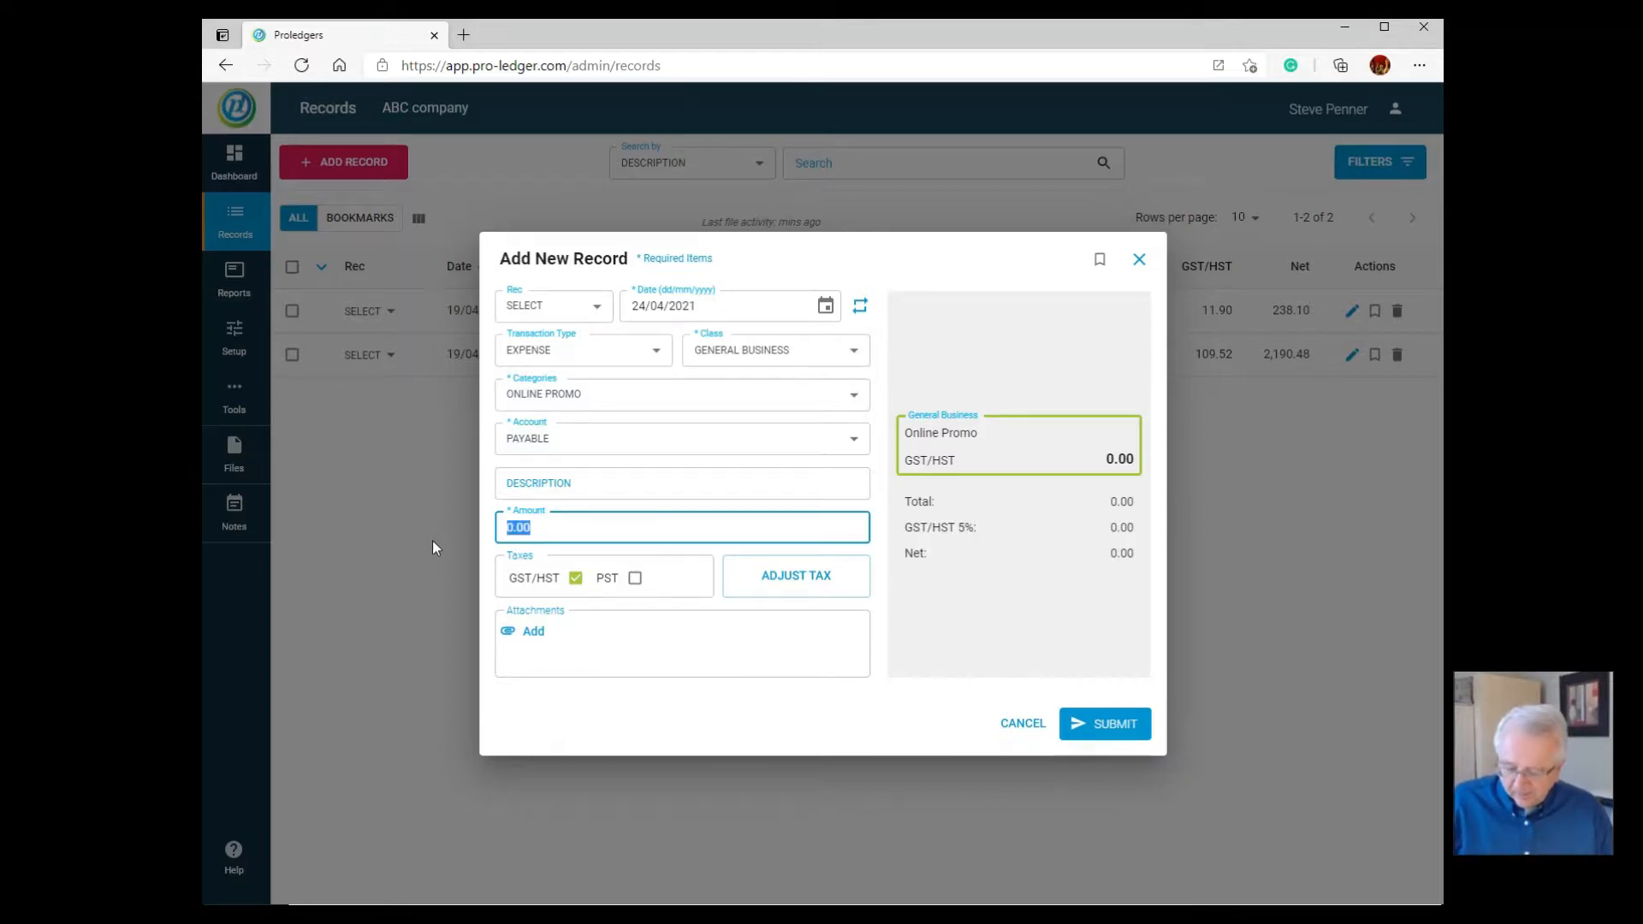
text(120)
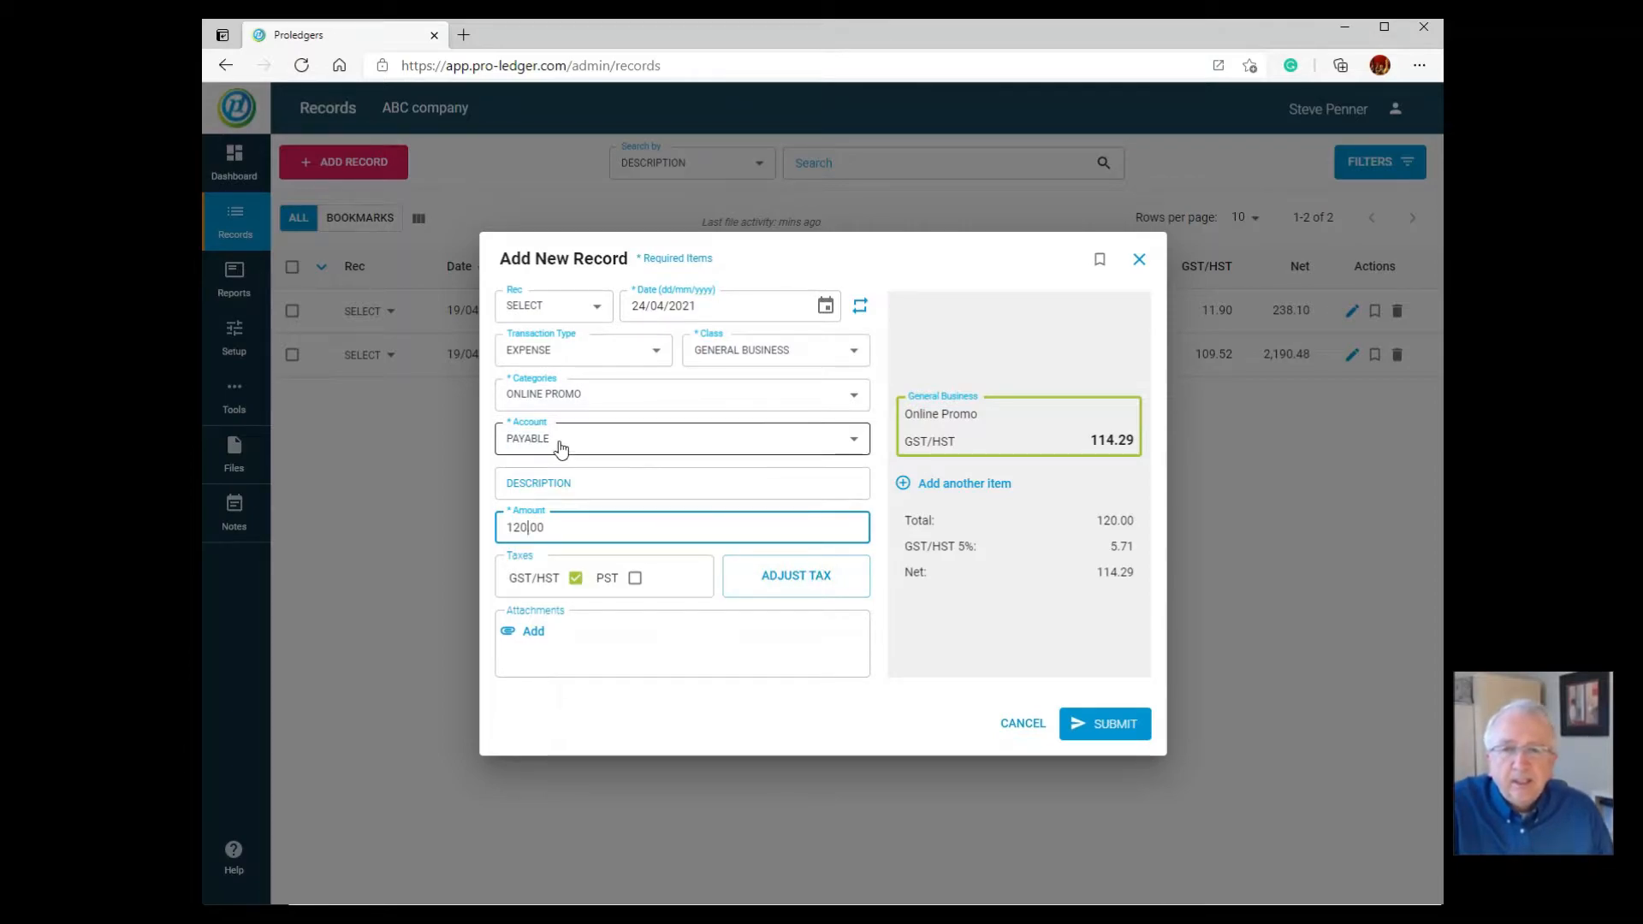
click(1099, 725)
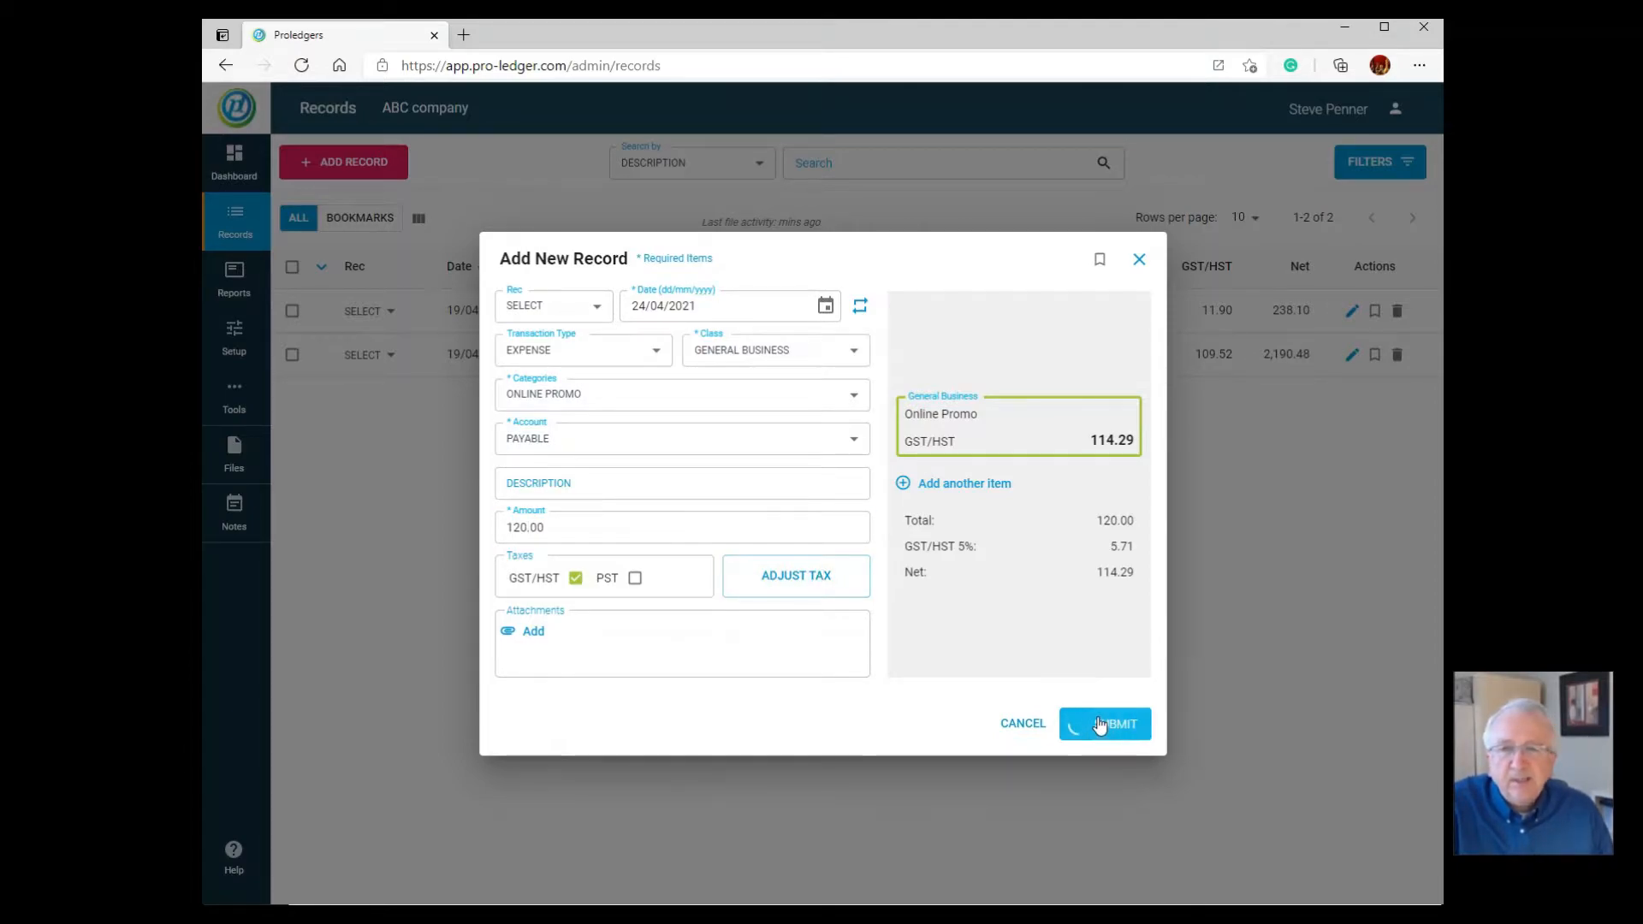
click(1140, 260)
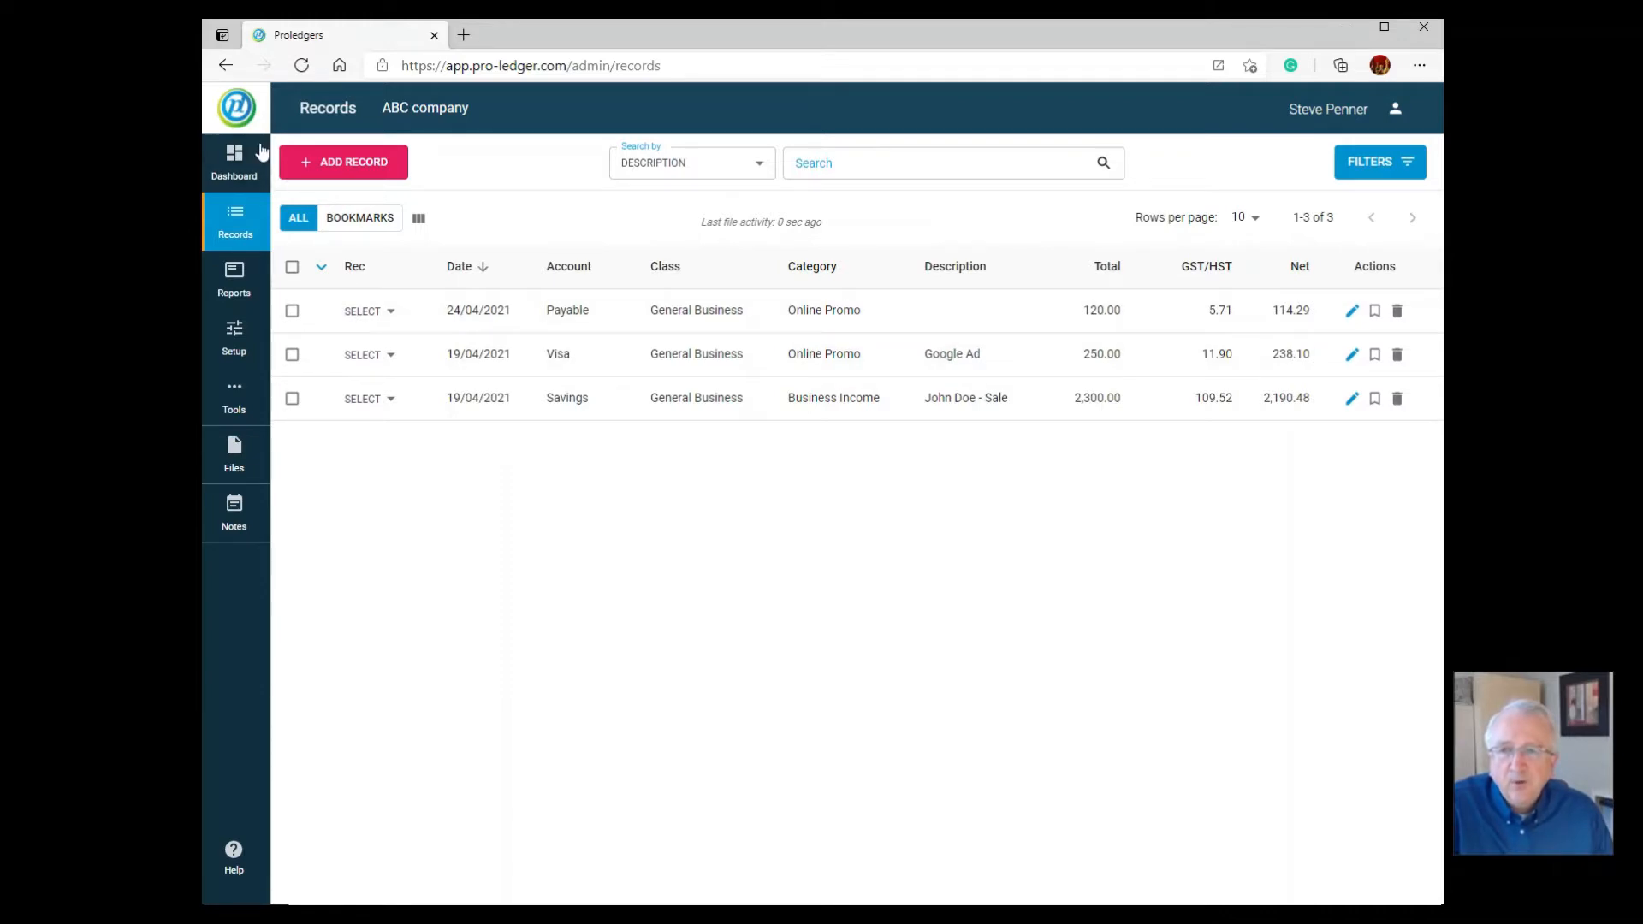
Review the outstanding payables through the dashboard, and examine online promo expenses in the overall Profit and Loss report
click(235, 163)
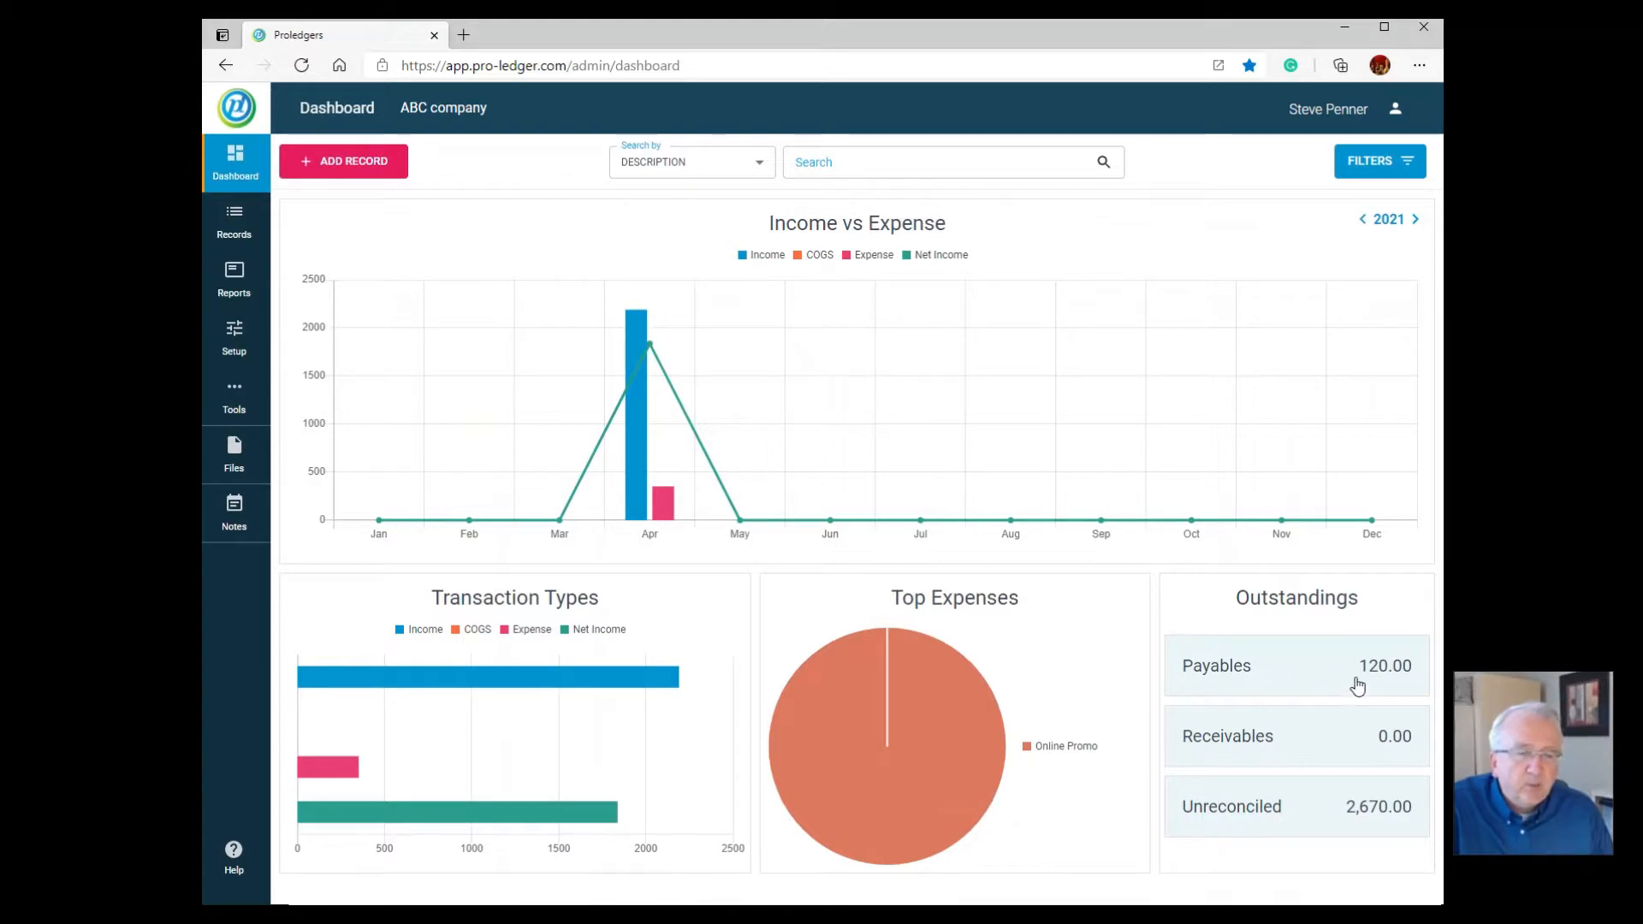
click(1229, 666)
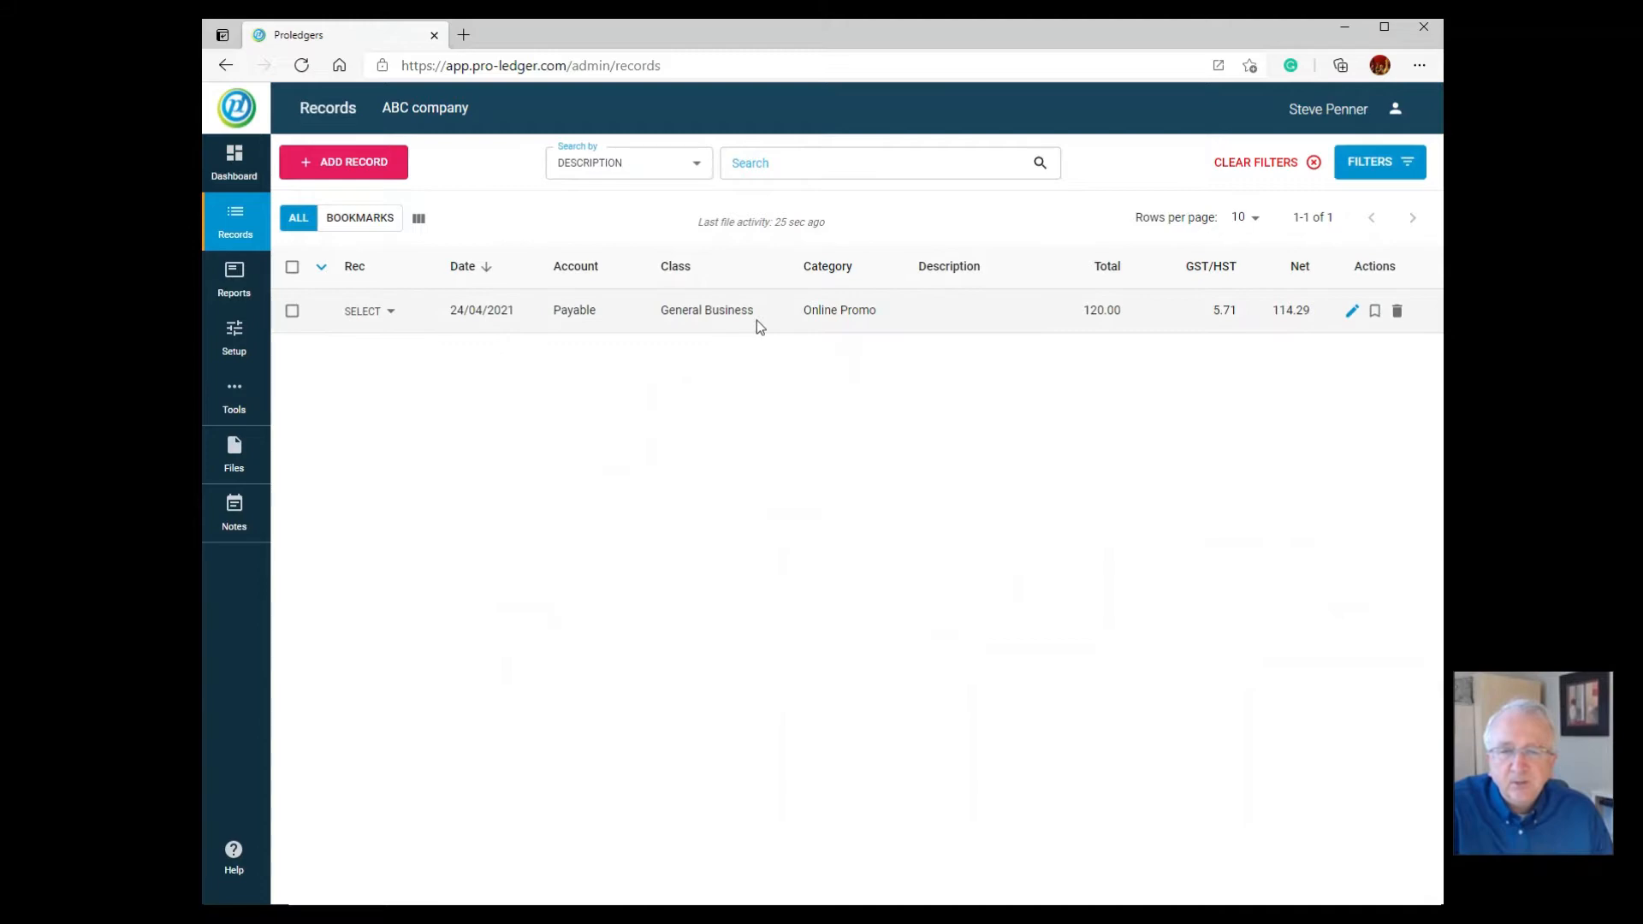
click(227, 293)
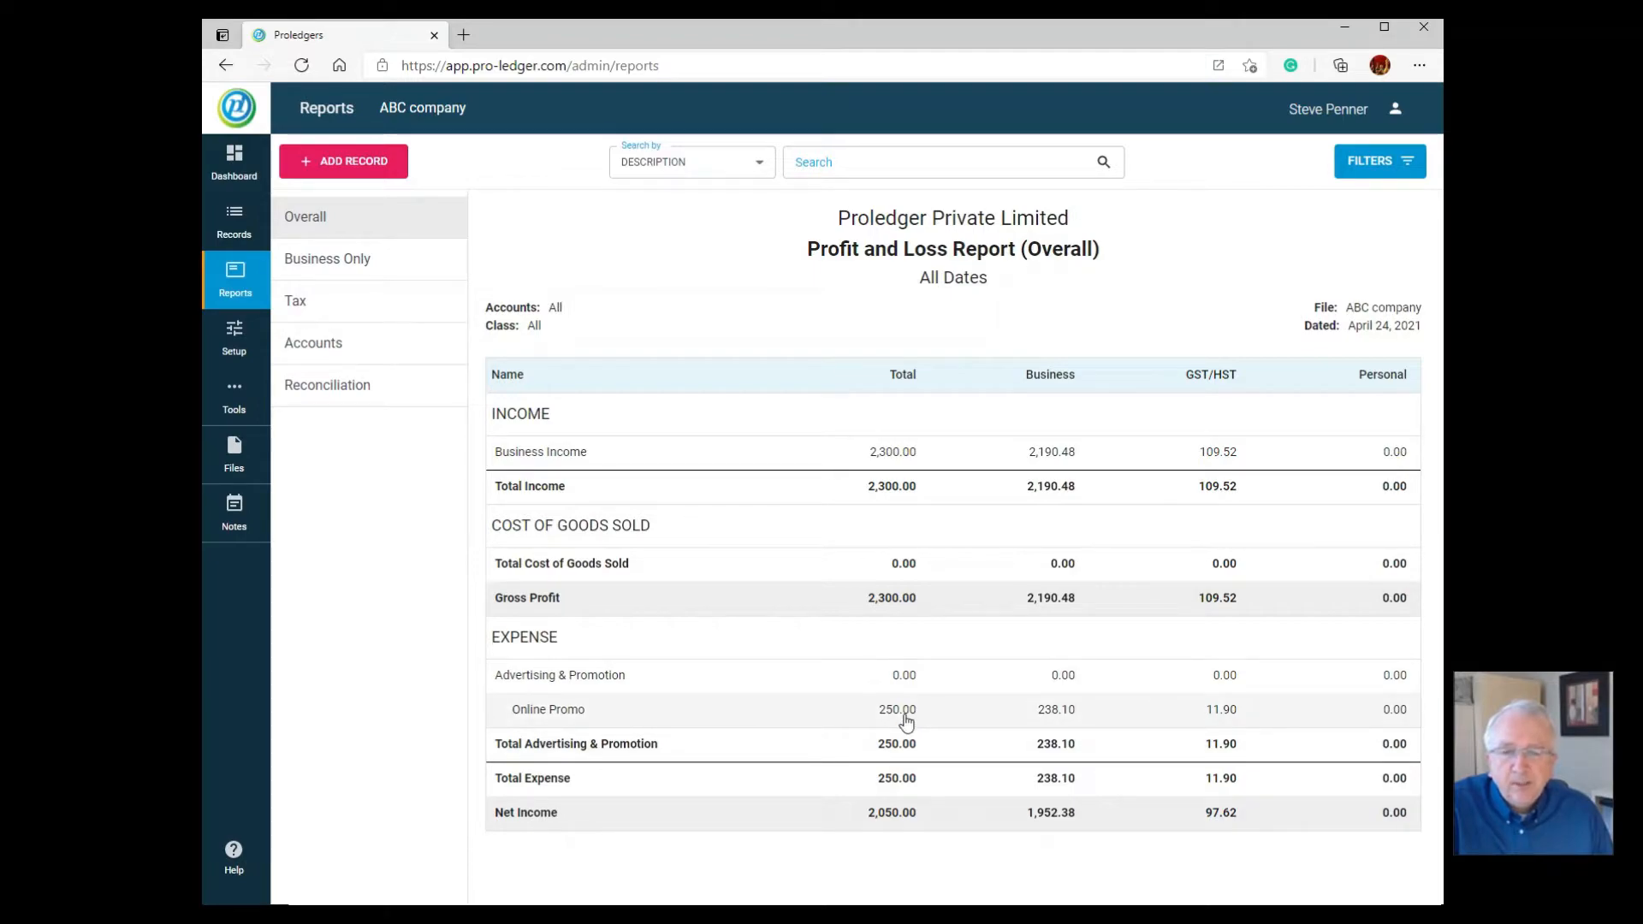
Change the account of the payable Online Promo record dated 24/04/2021 to Visa and save the record
click(234, 221)
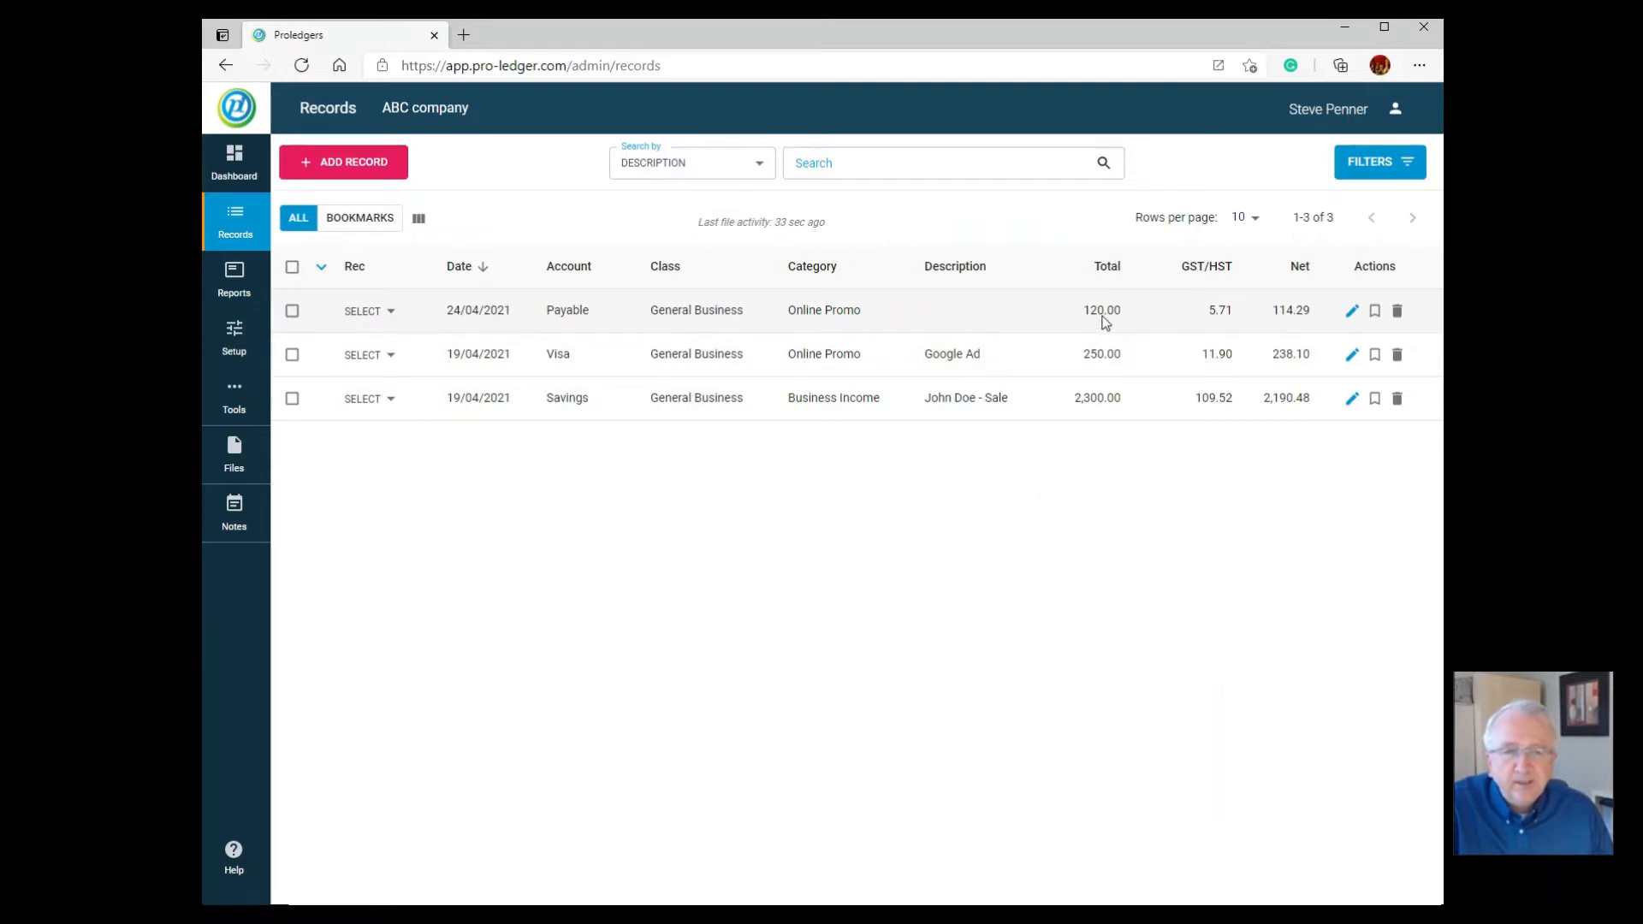
click(604, 310)
click(604, 481)
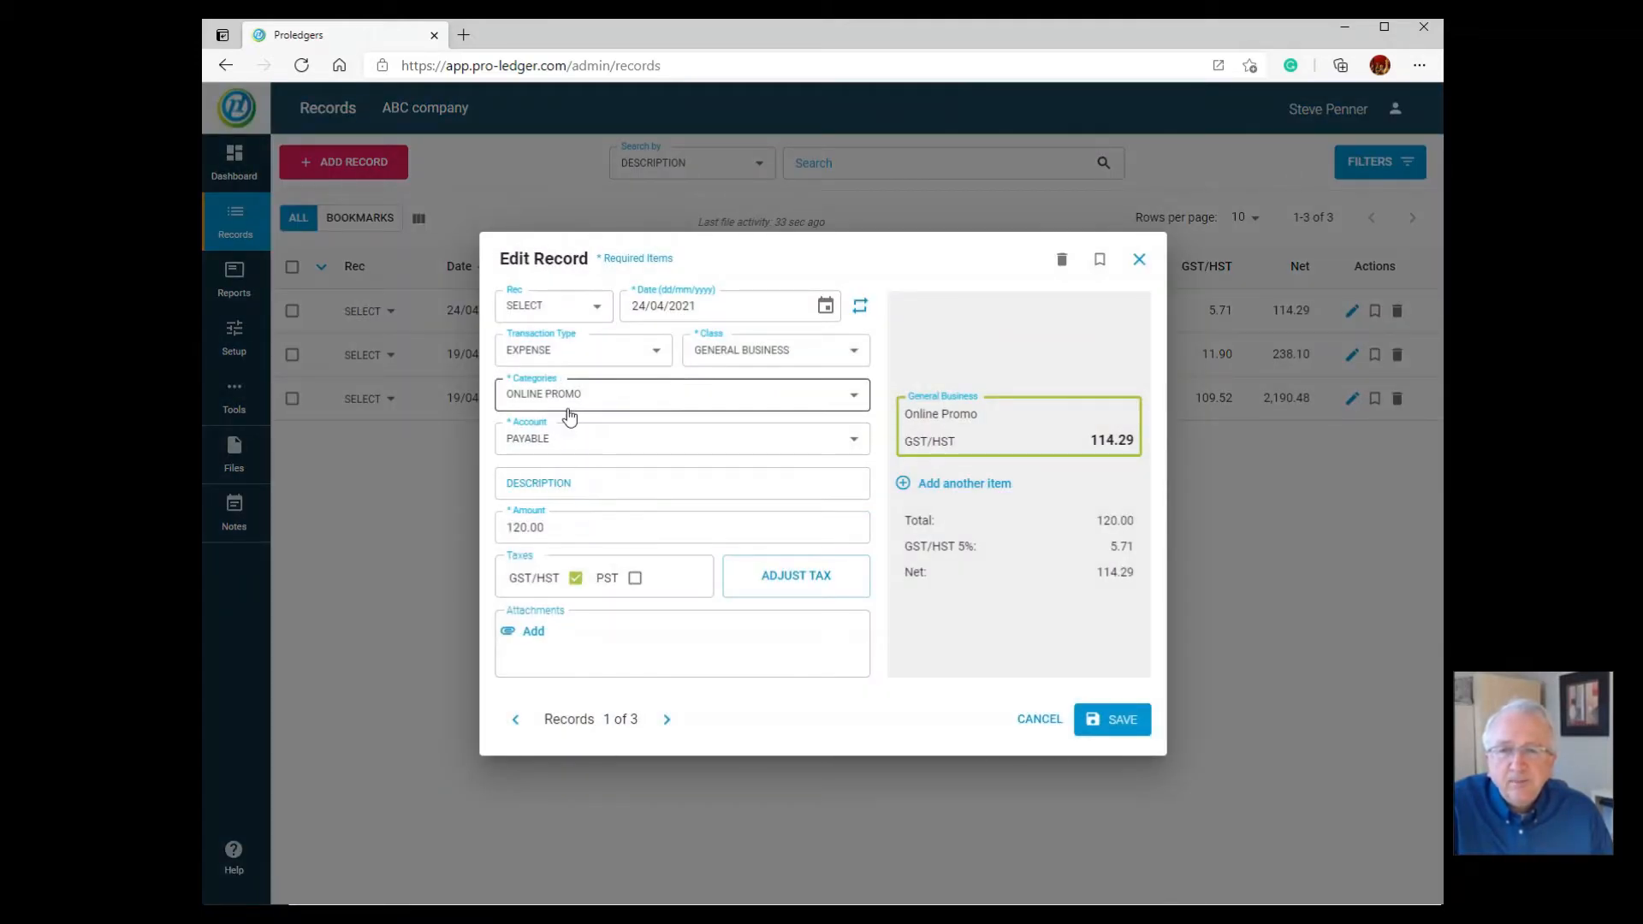
click(569, 438)
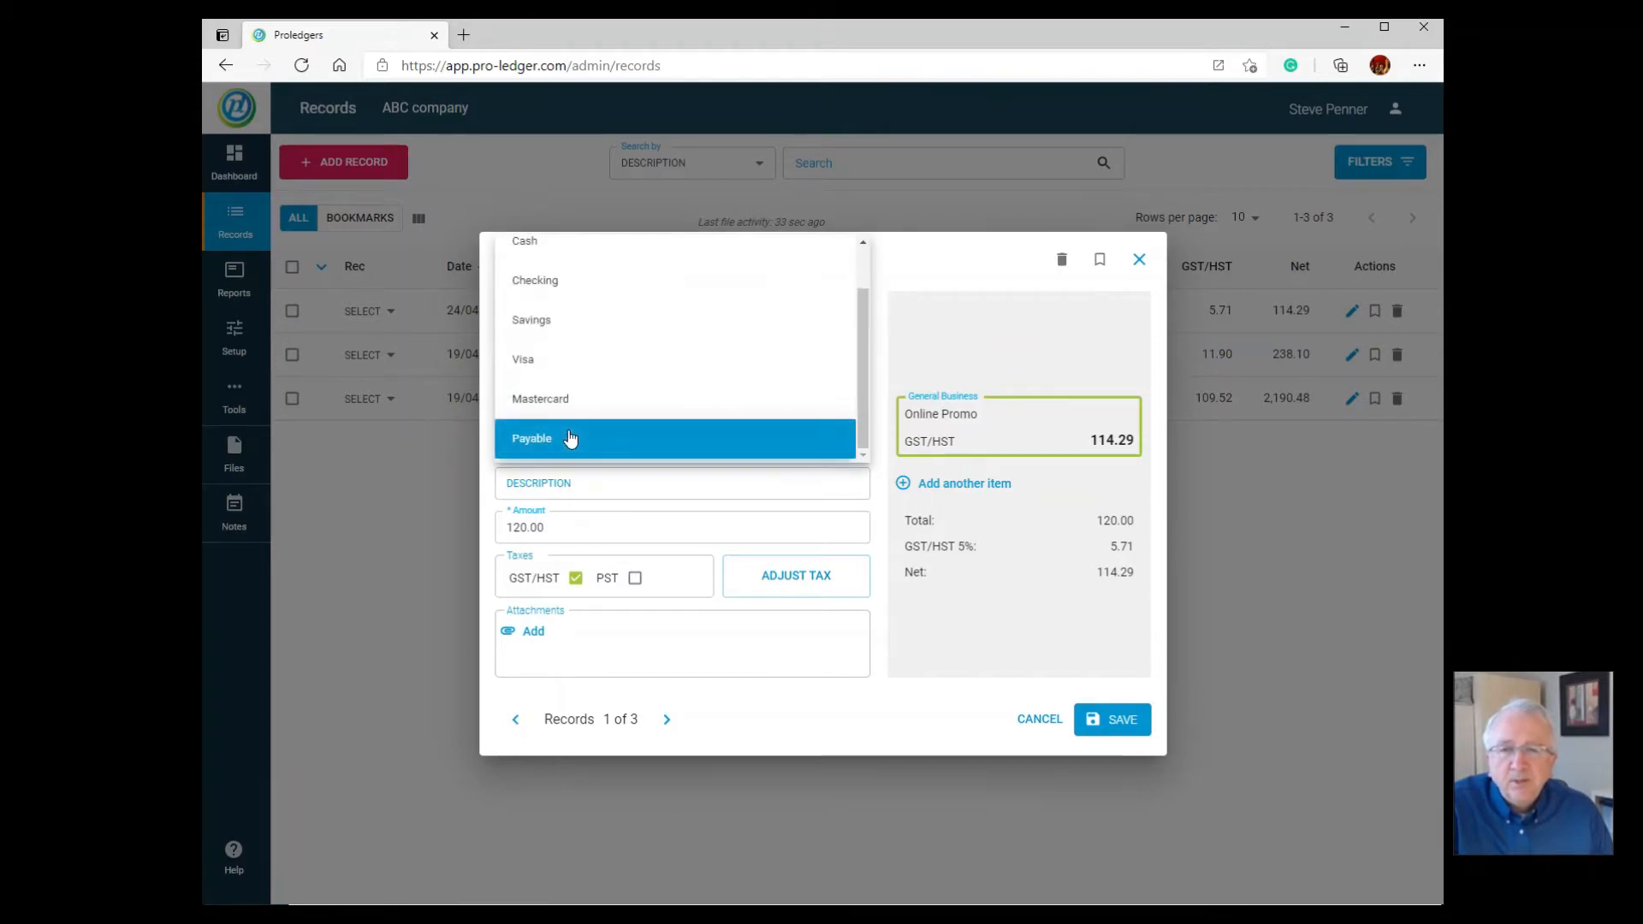
click(573, 357)
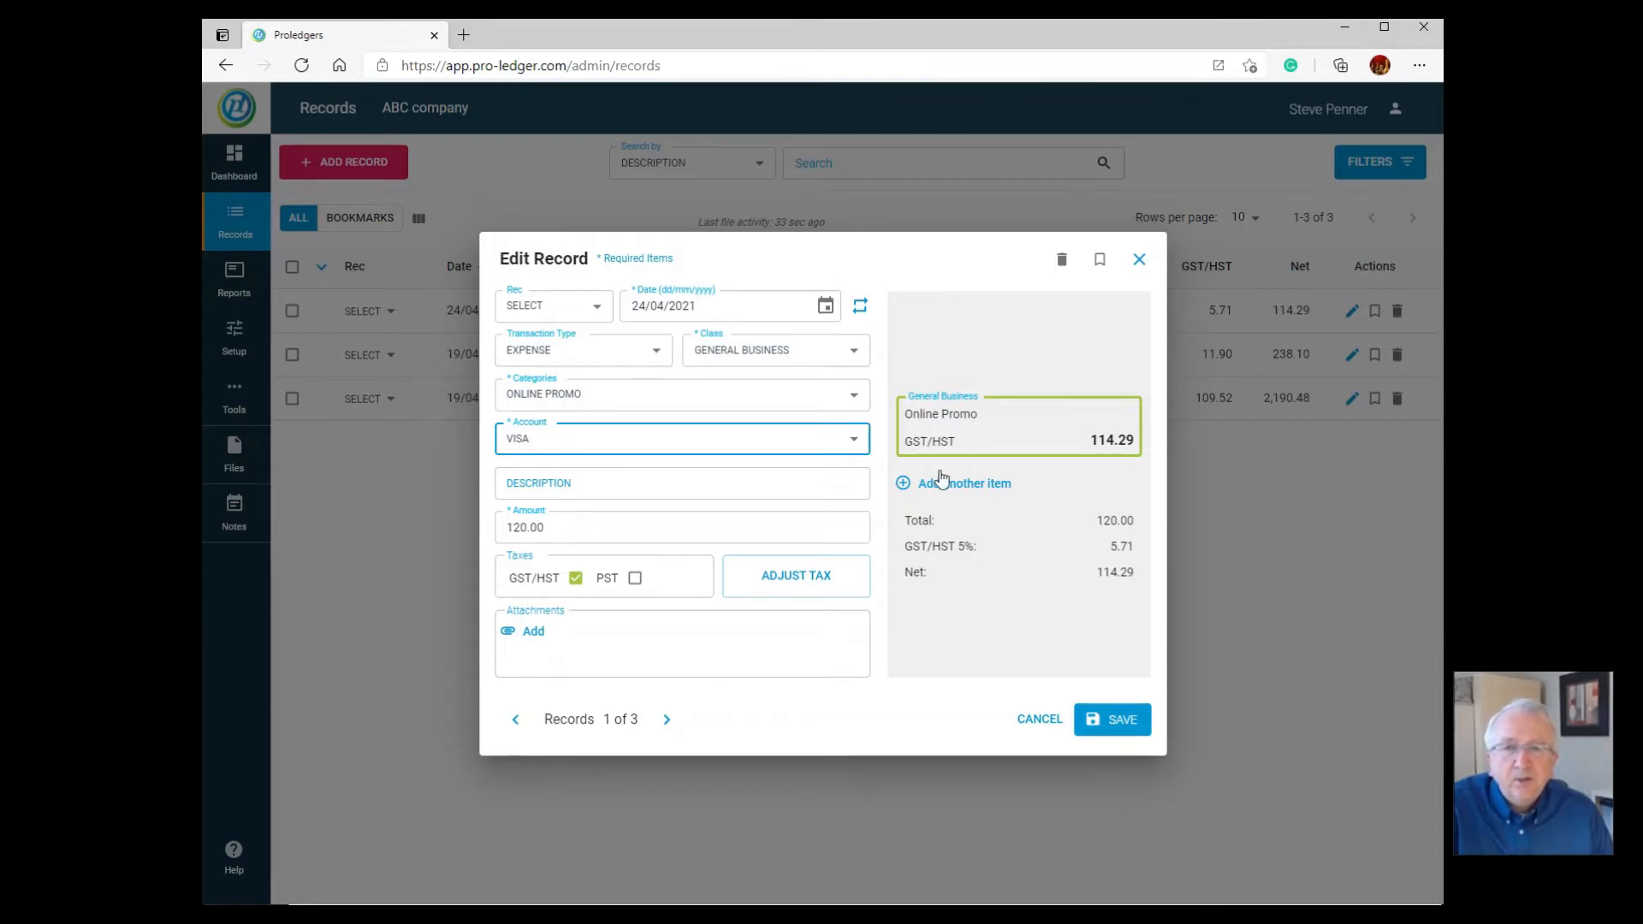
click(1123, 721)
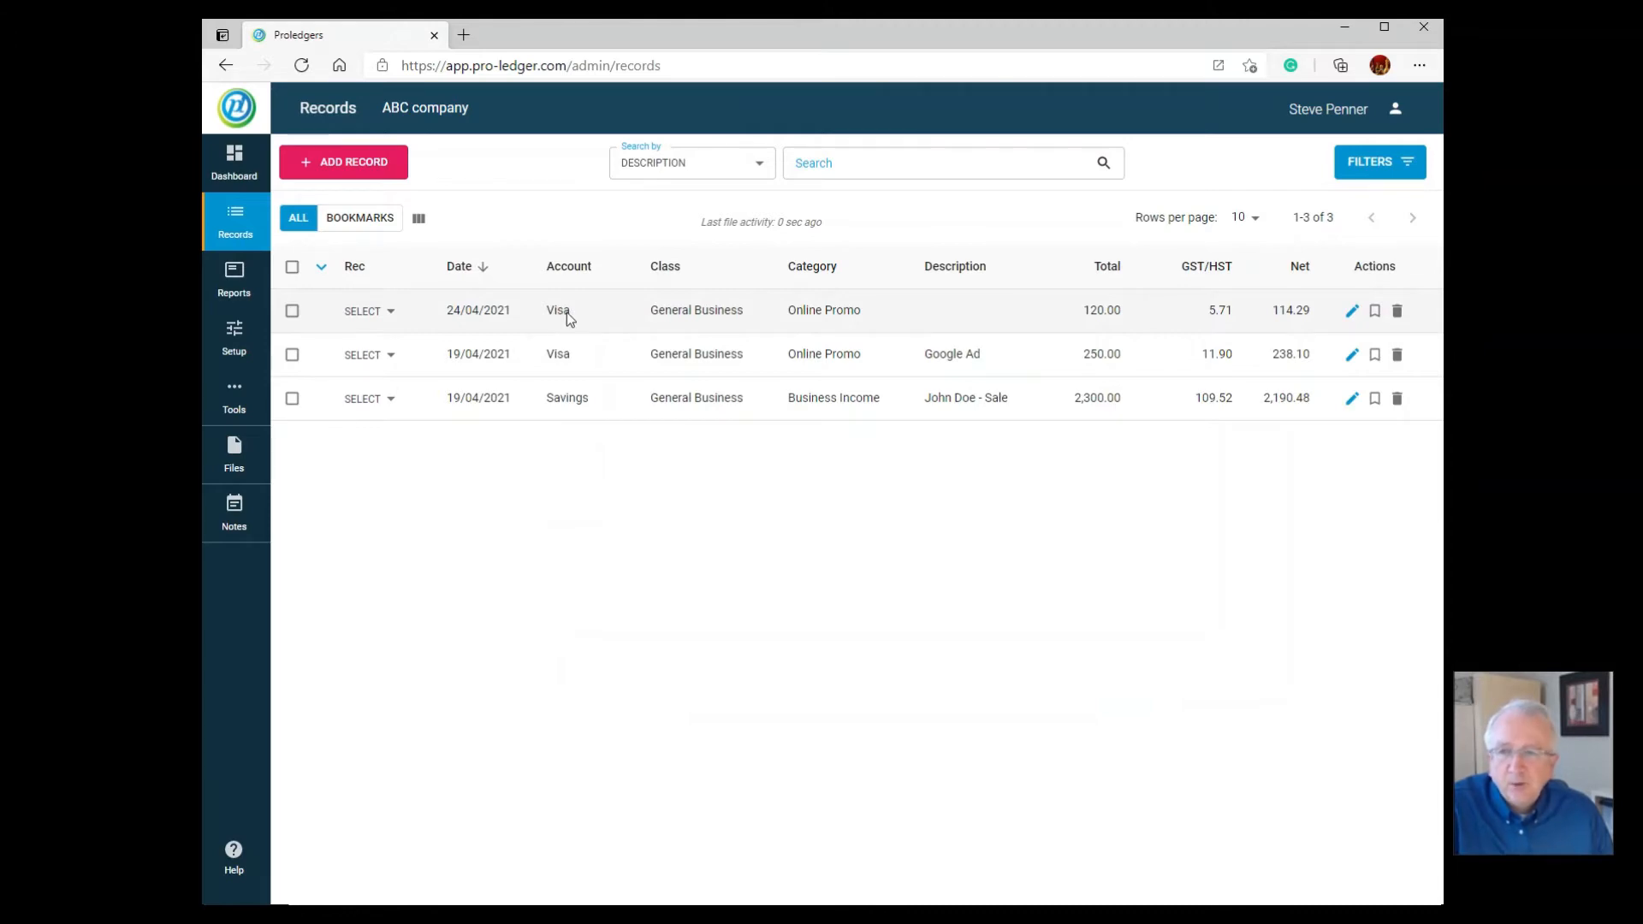
Check the dashboard's payables total and the overall Profit and Loss report for the paid Online Promo expense
click(234, 163)
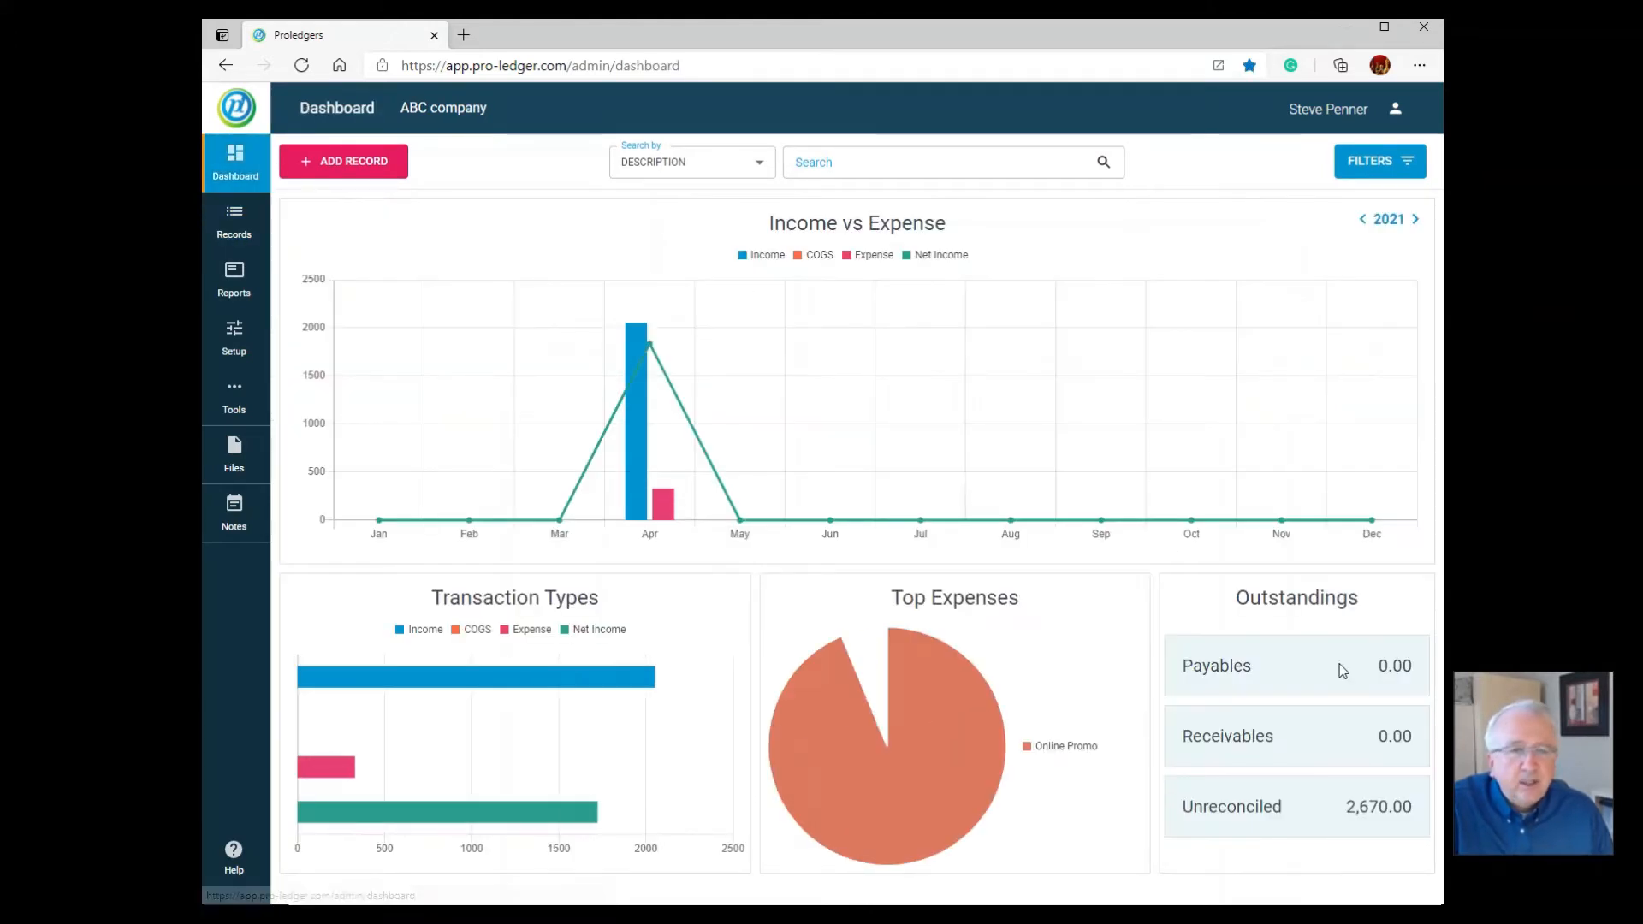
click(230, 283)
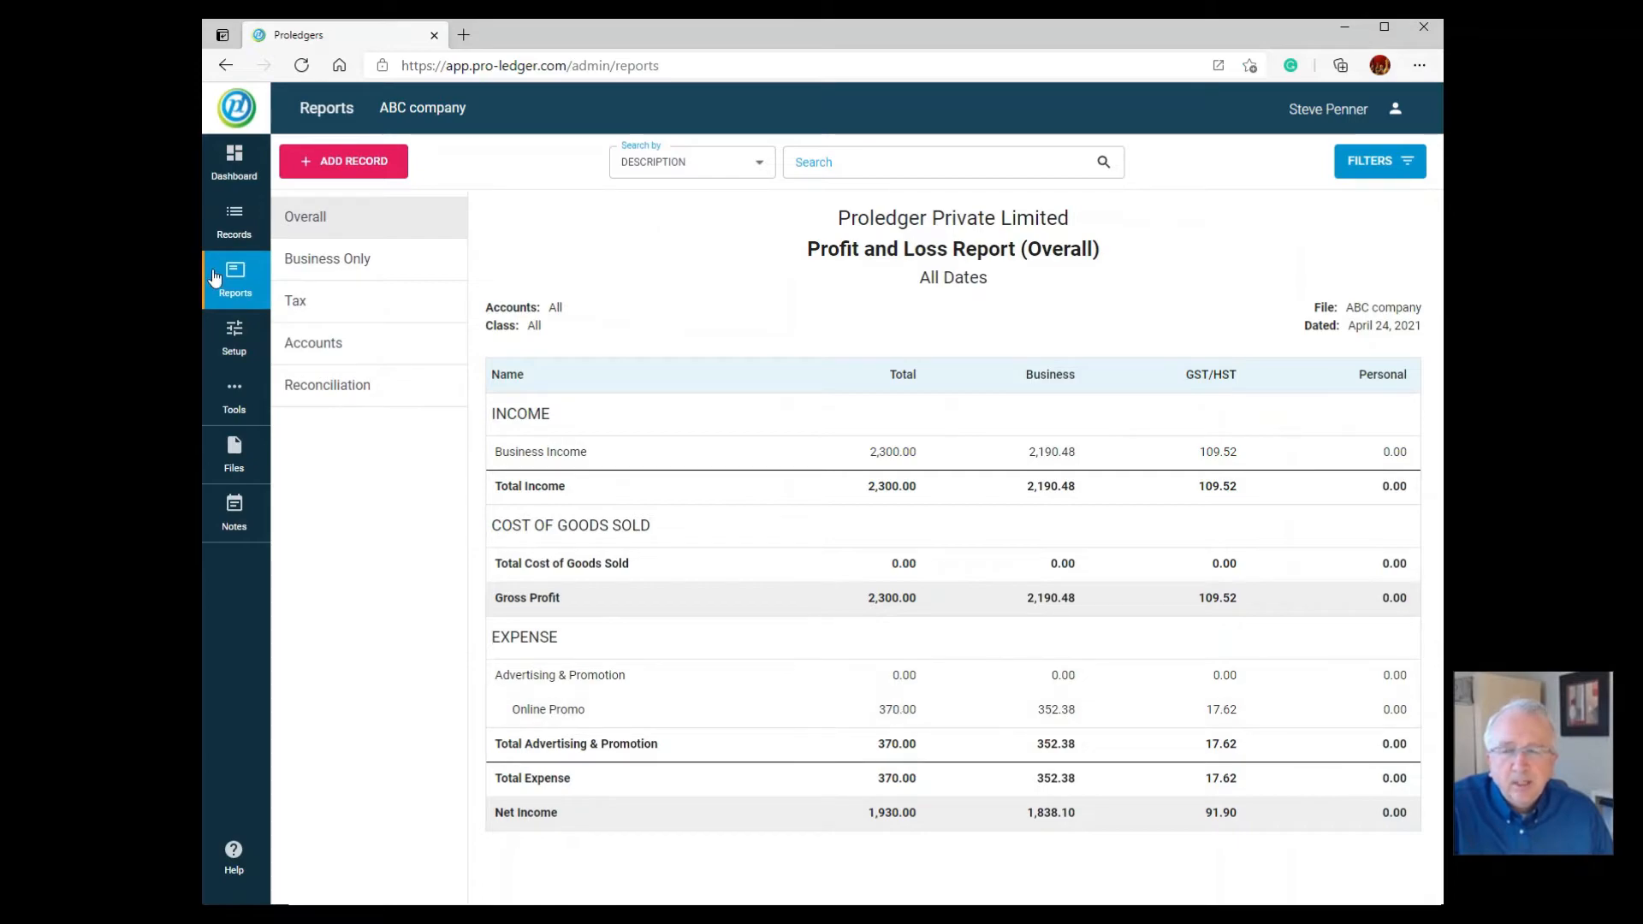
Start a new record with the transaction type Income and the Business Income category
click(233, 218)
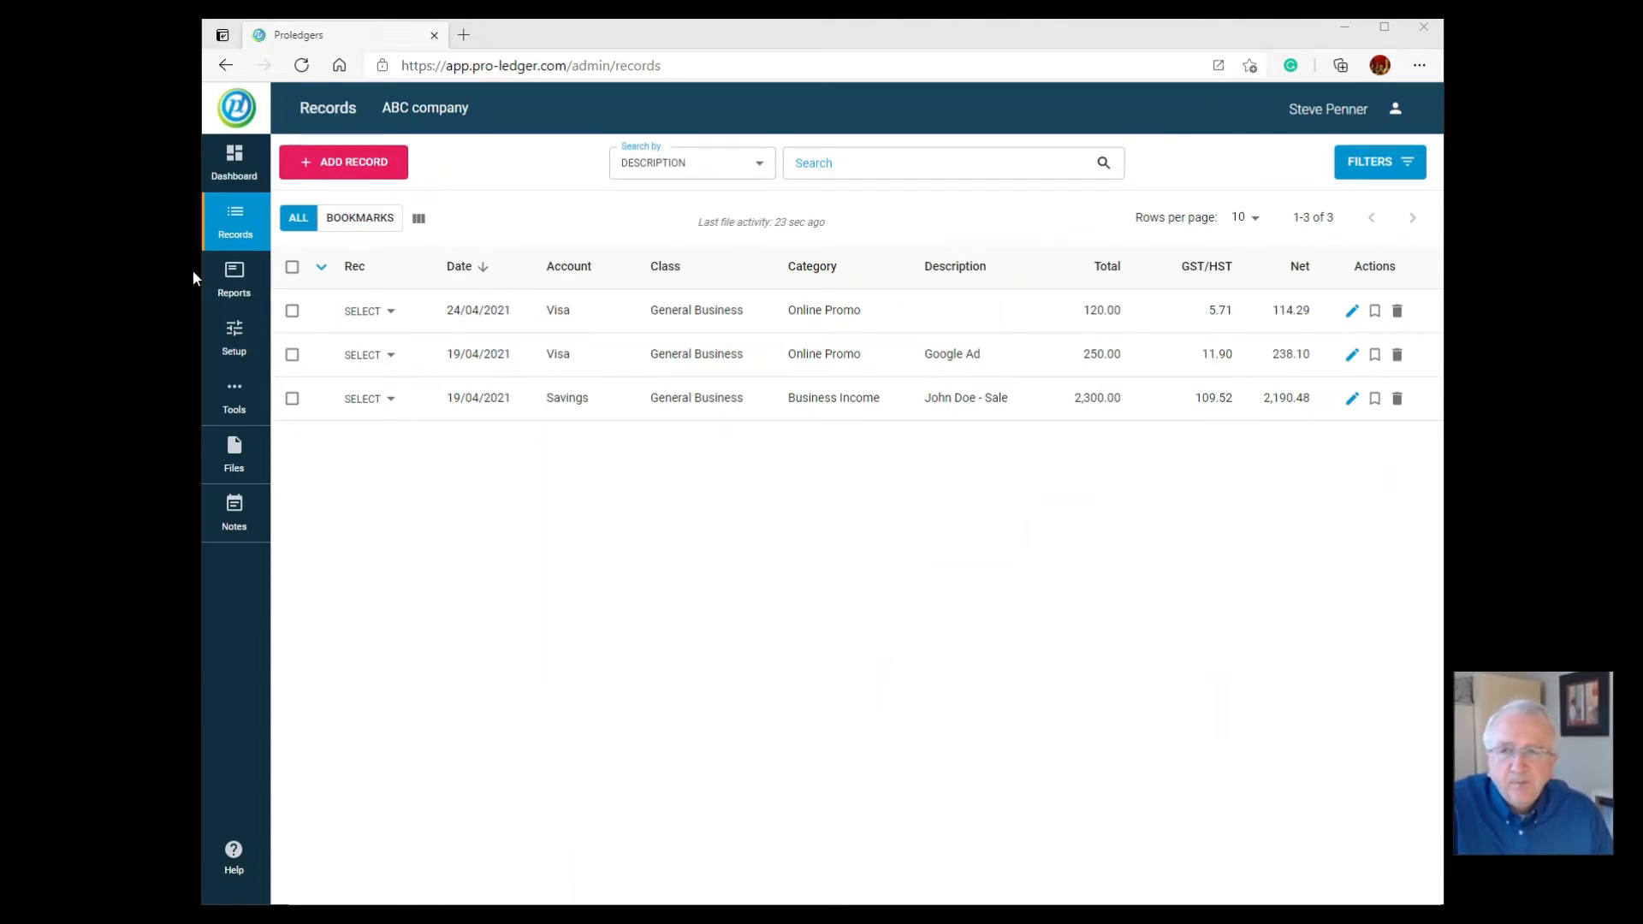
click(345, 164)
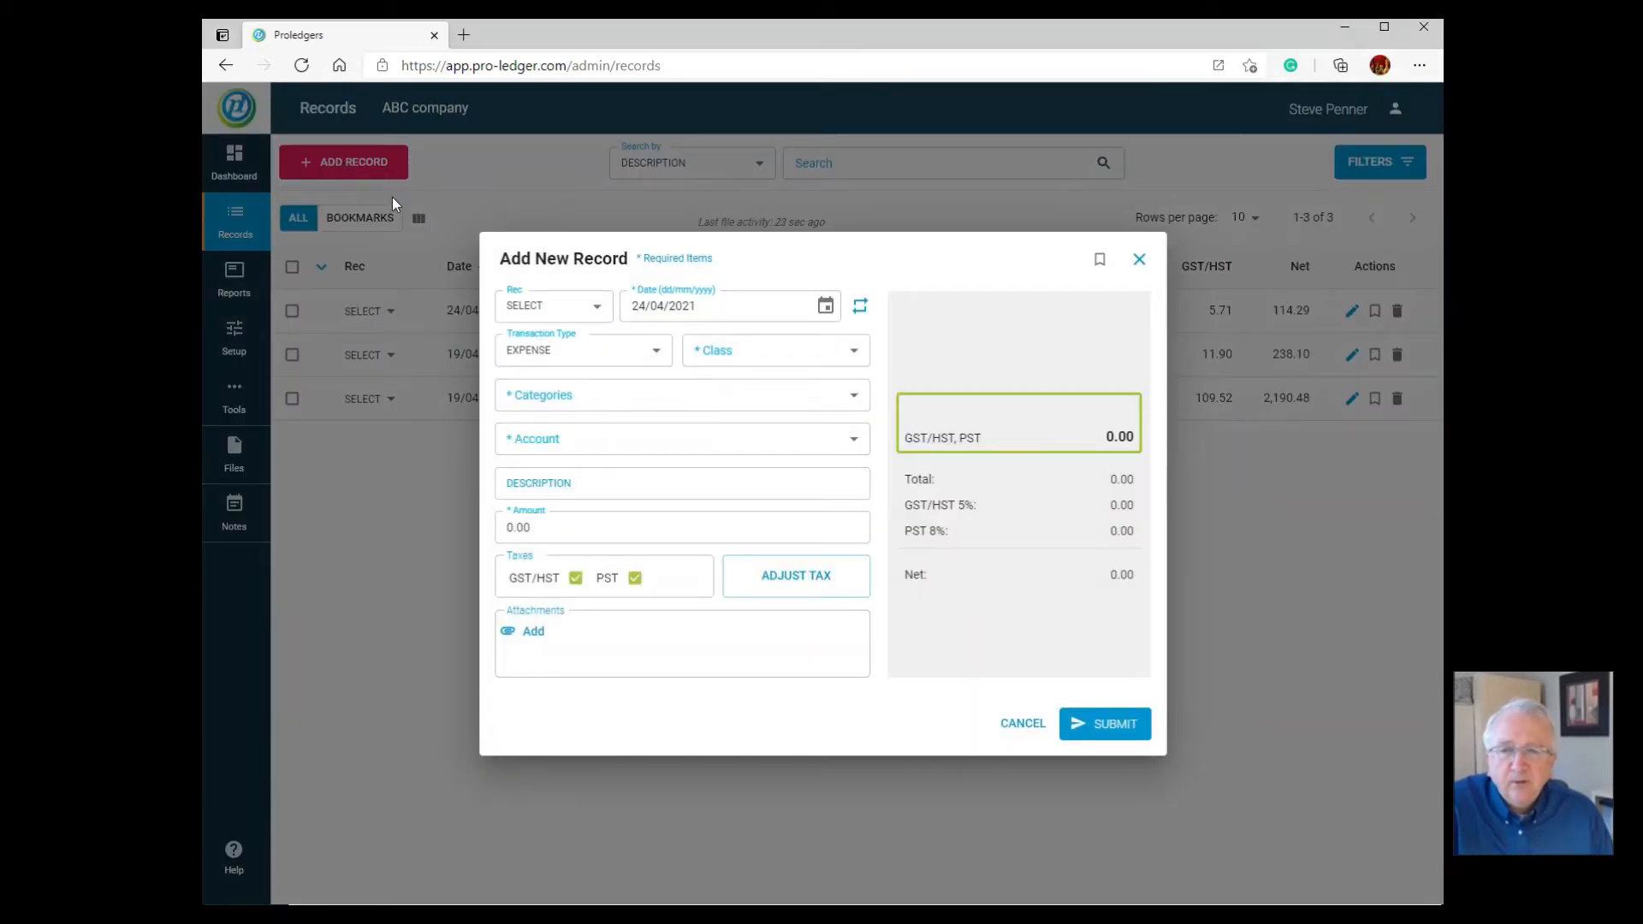
click(598, 359)
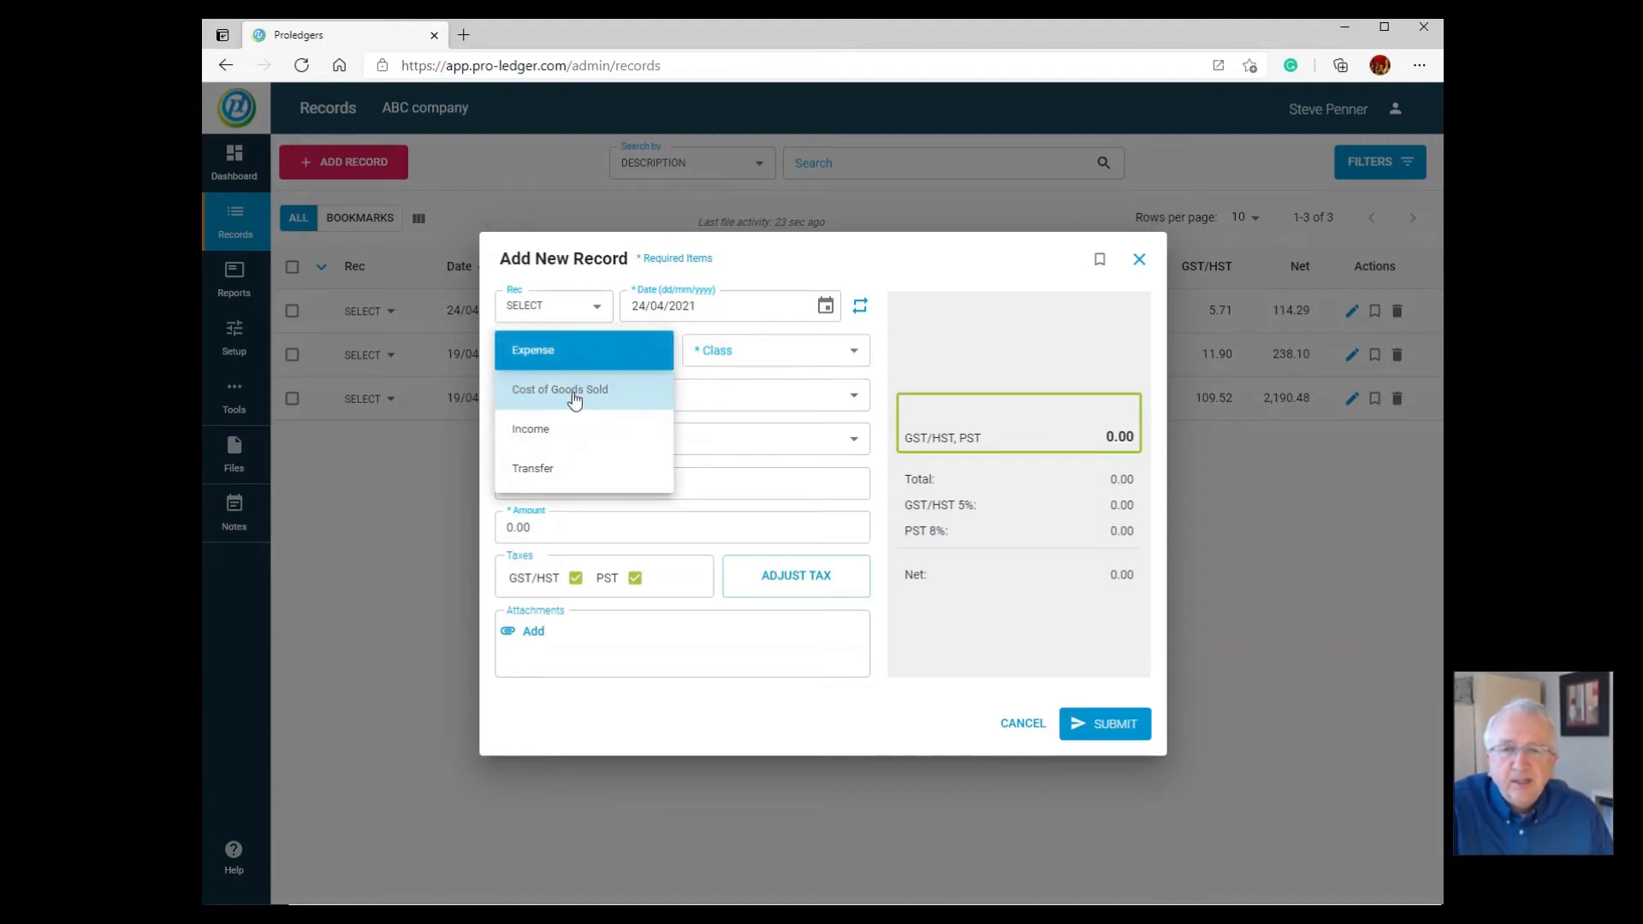
click(570, 438)
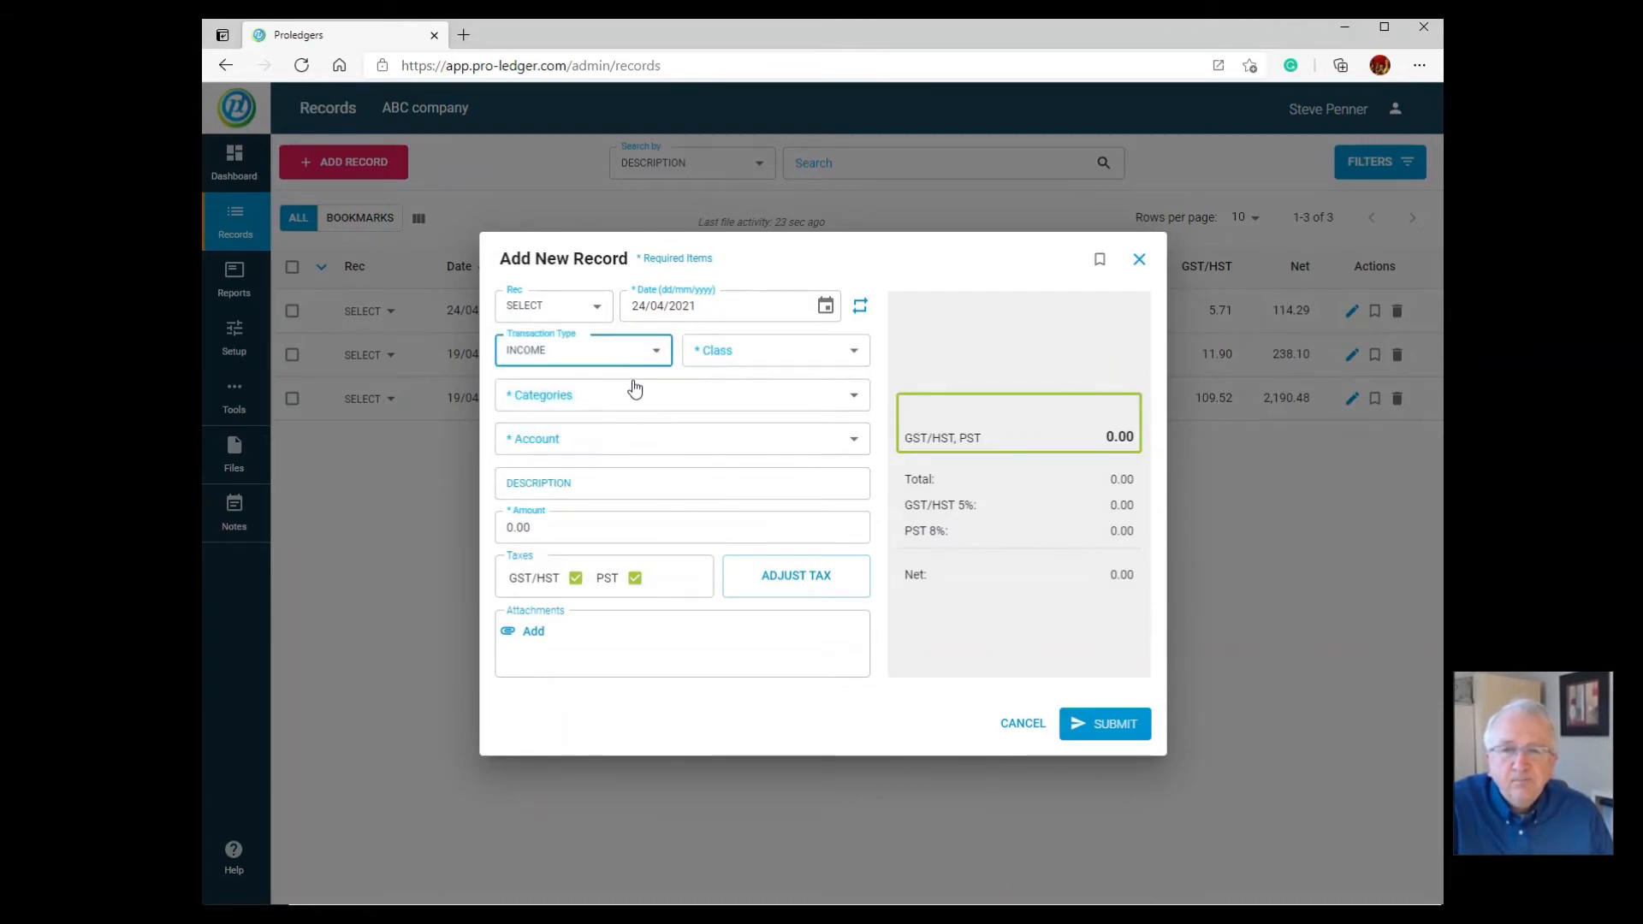
click(630, 390)
click(602, 398)
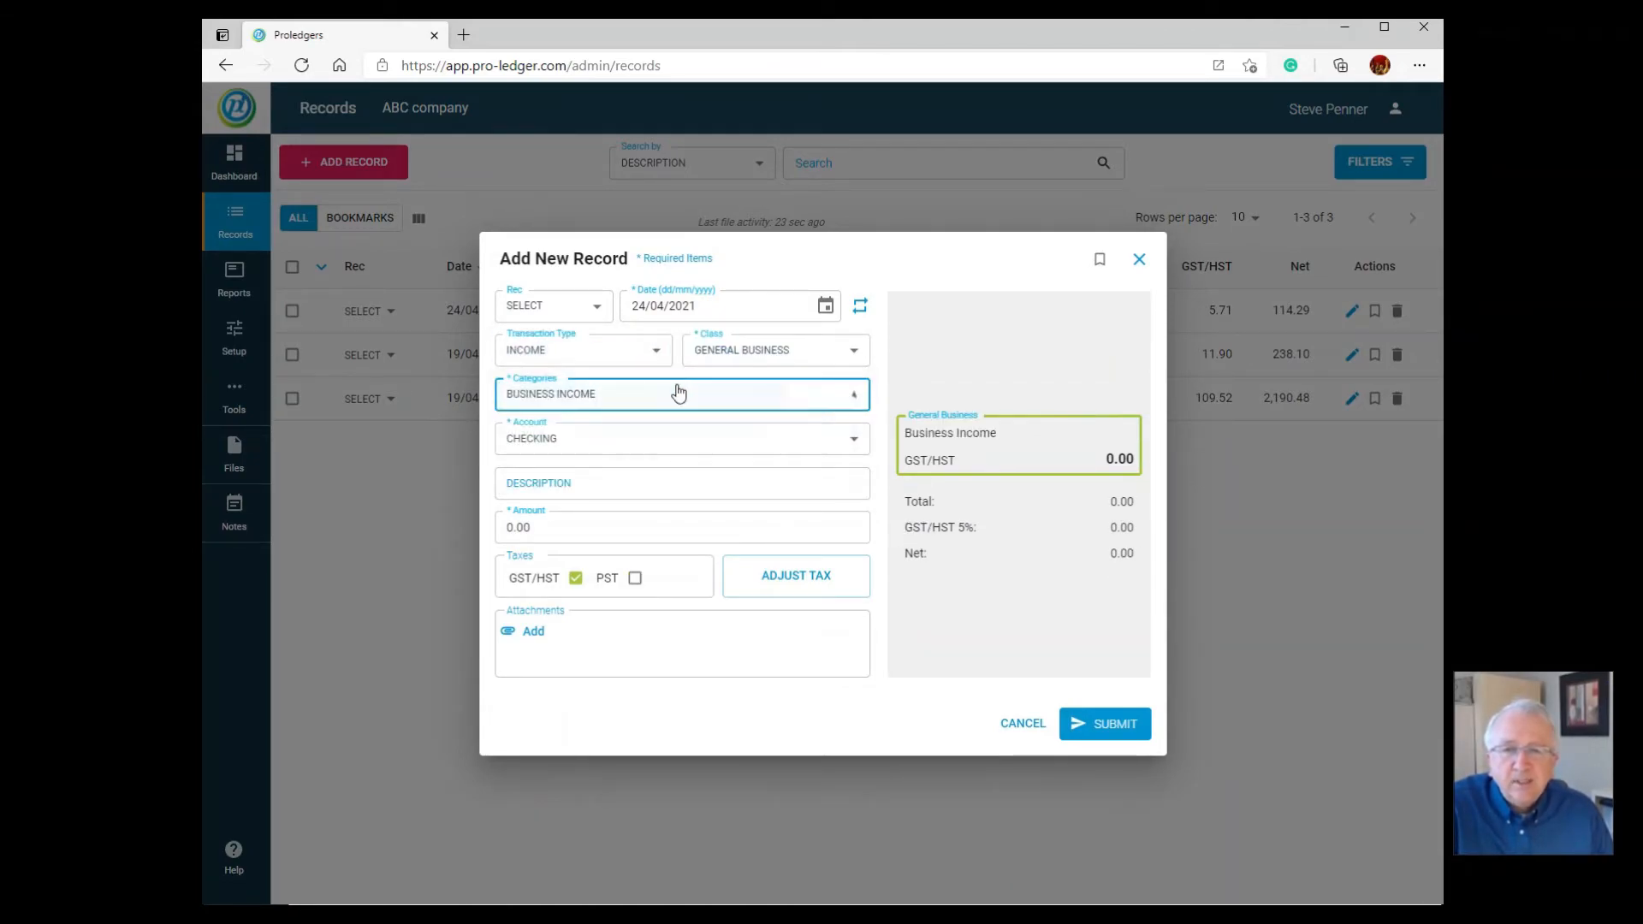
Assign the income record to the Receivable account with an amount of 2,000.00
click(567, 441)
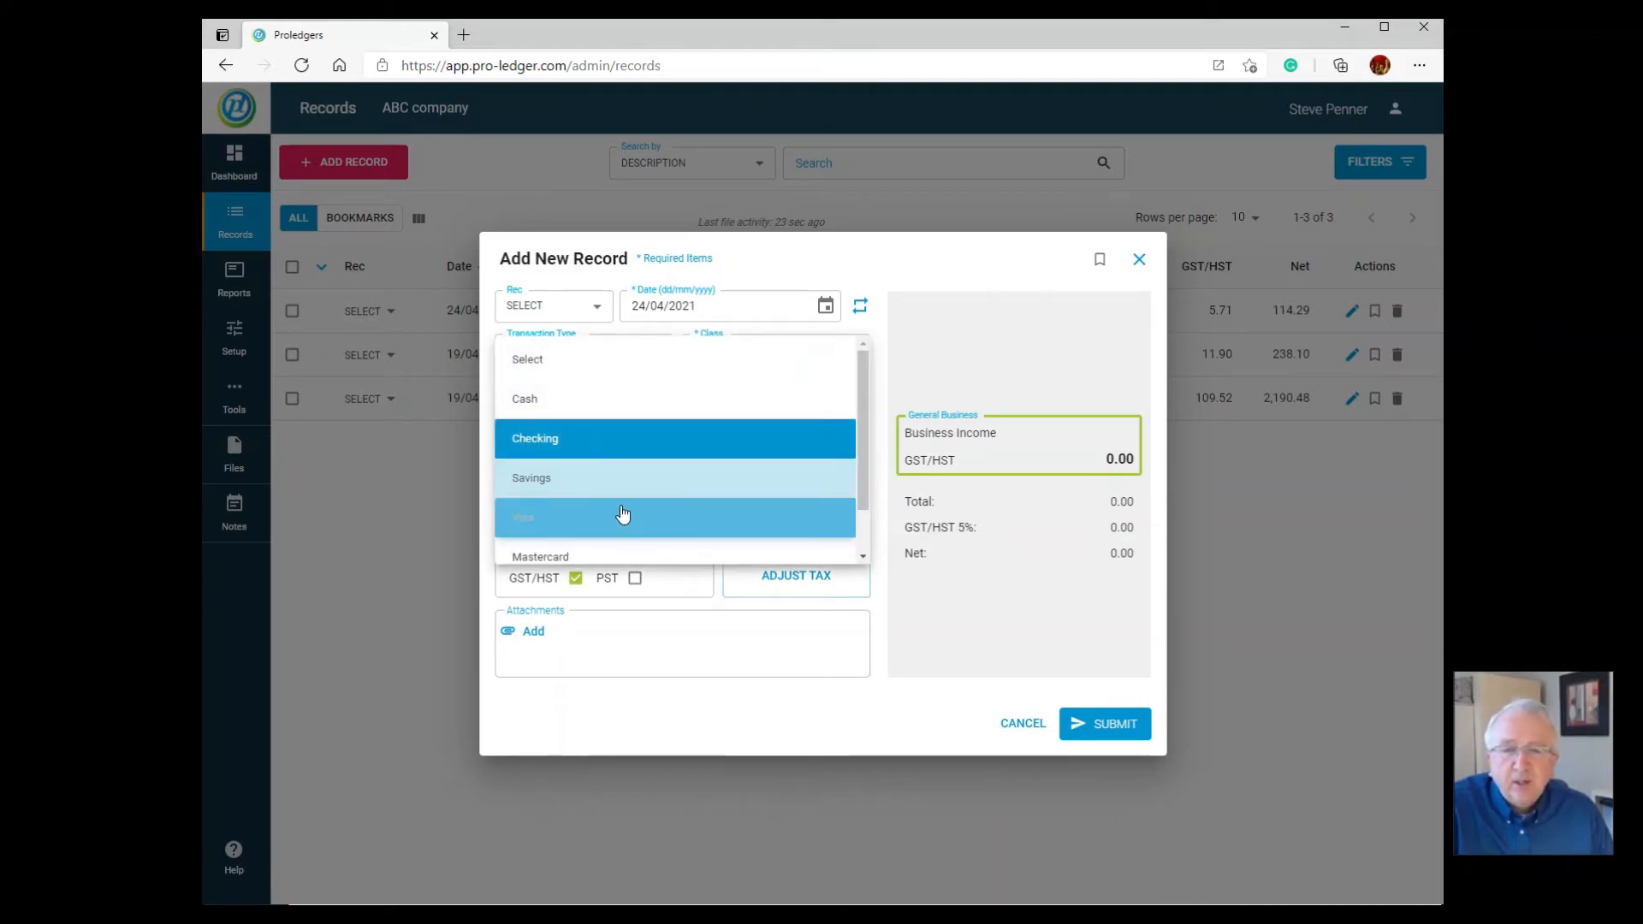
scroll(624, 513, down, 1)
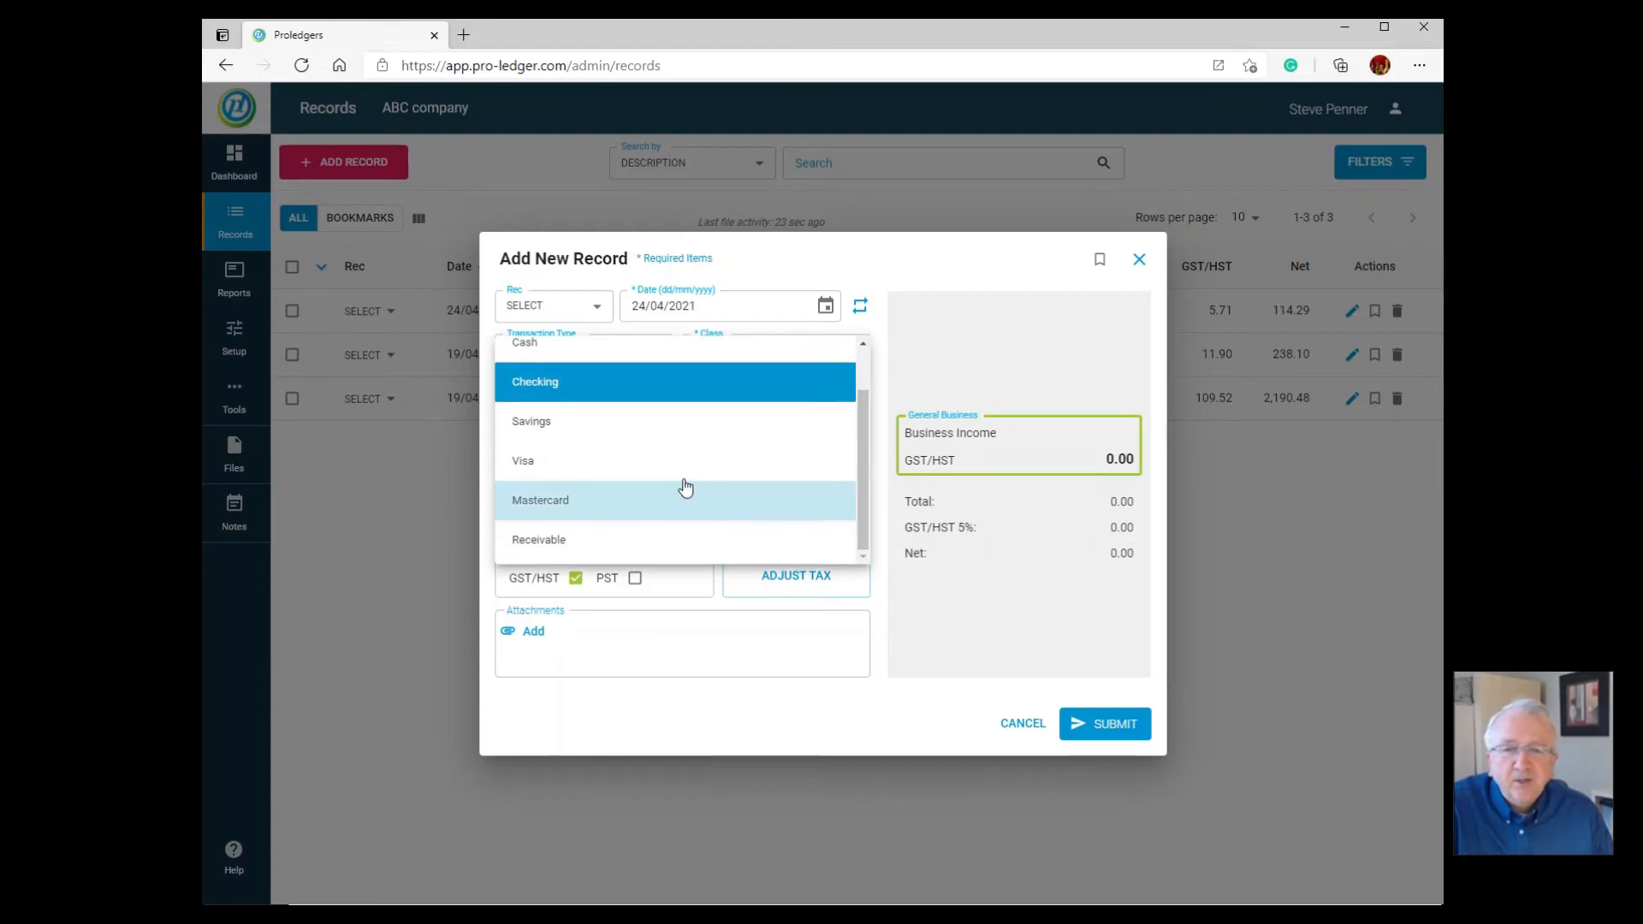
click(632, 539)
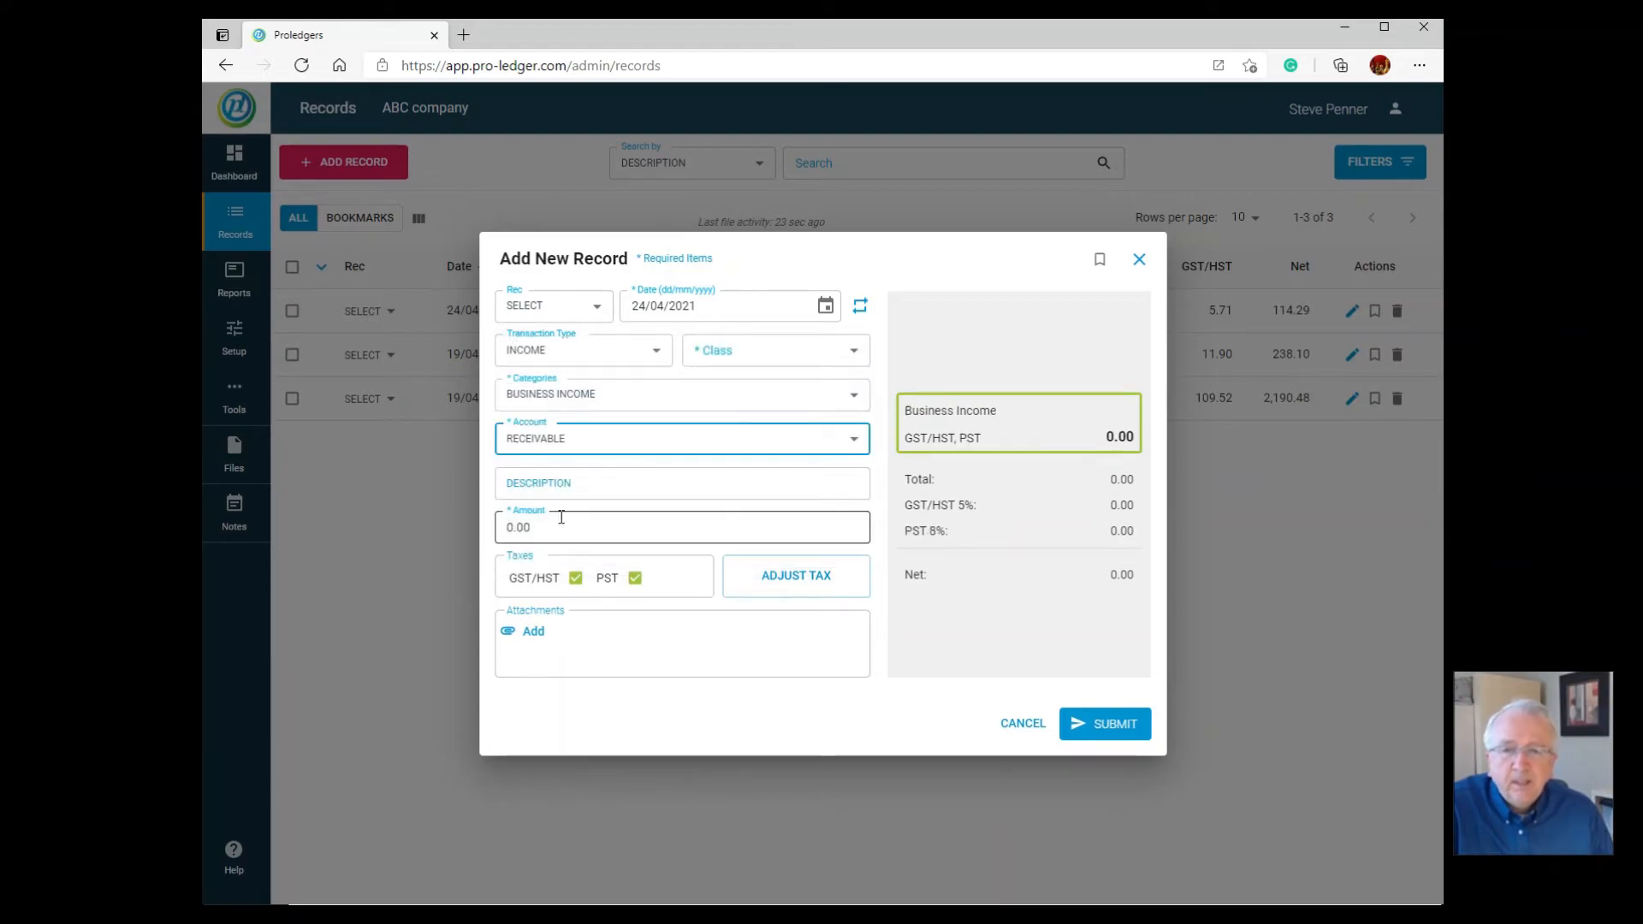
click(561, 517)
text(2,00)
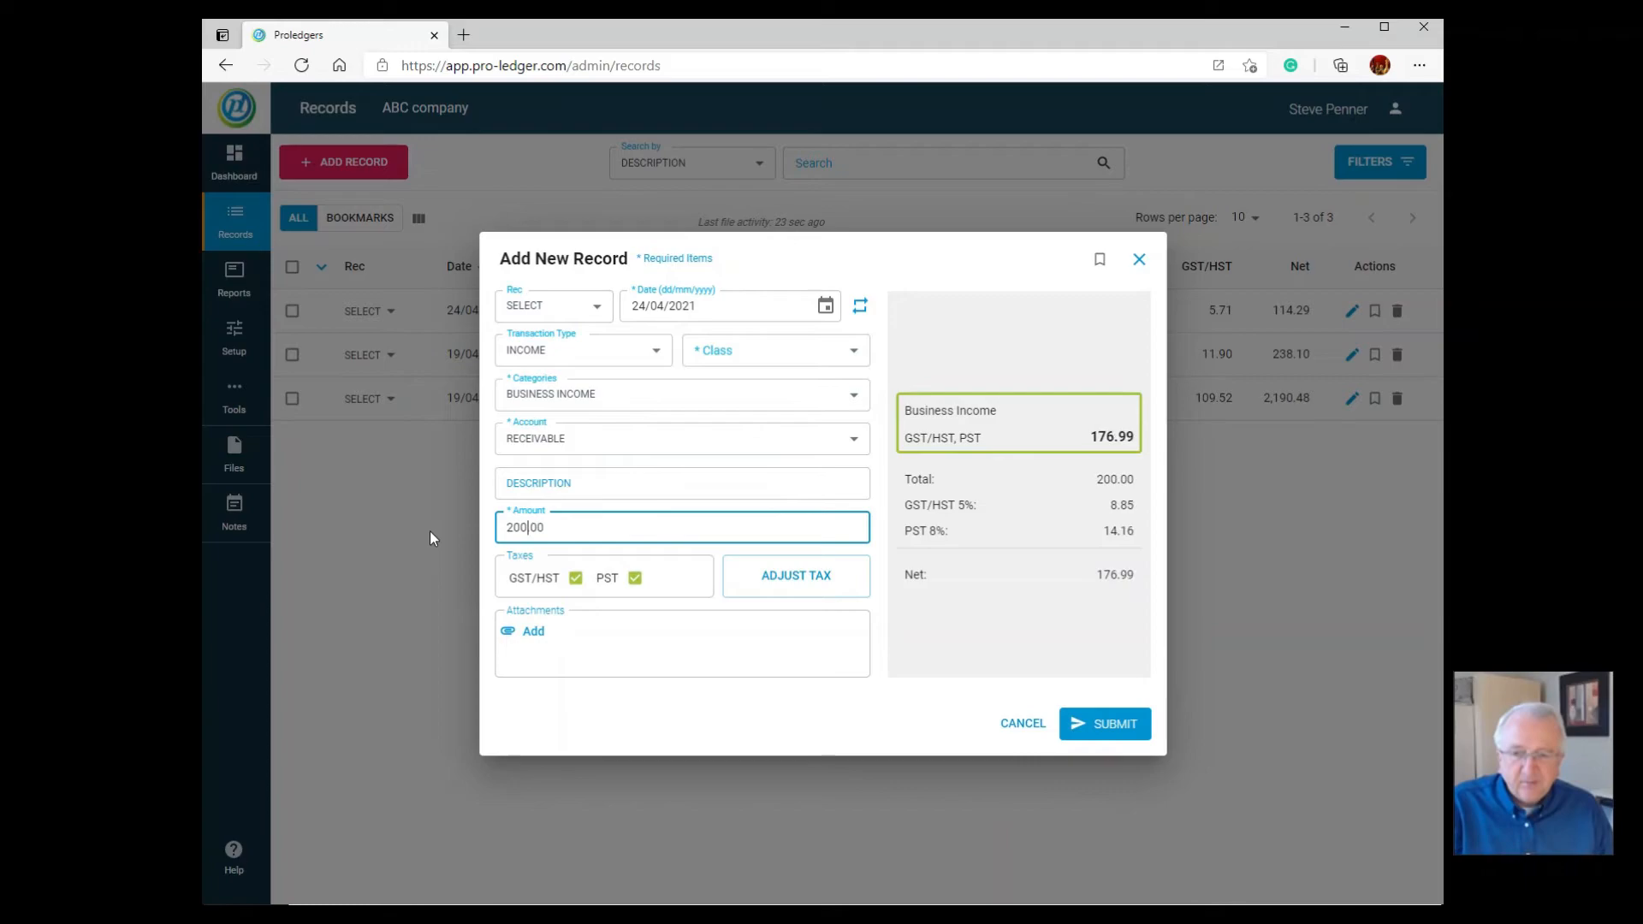
text(0)
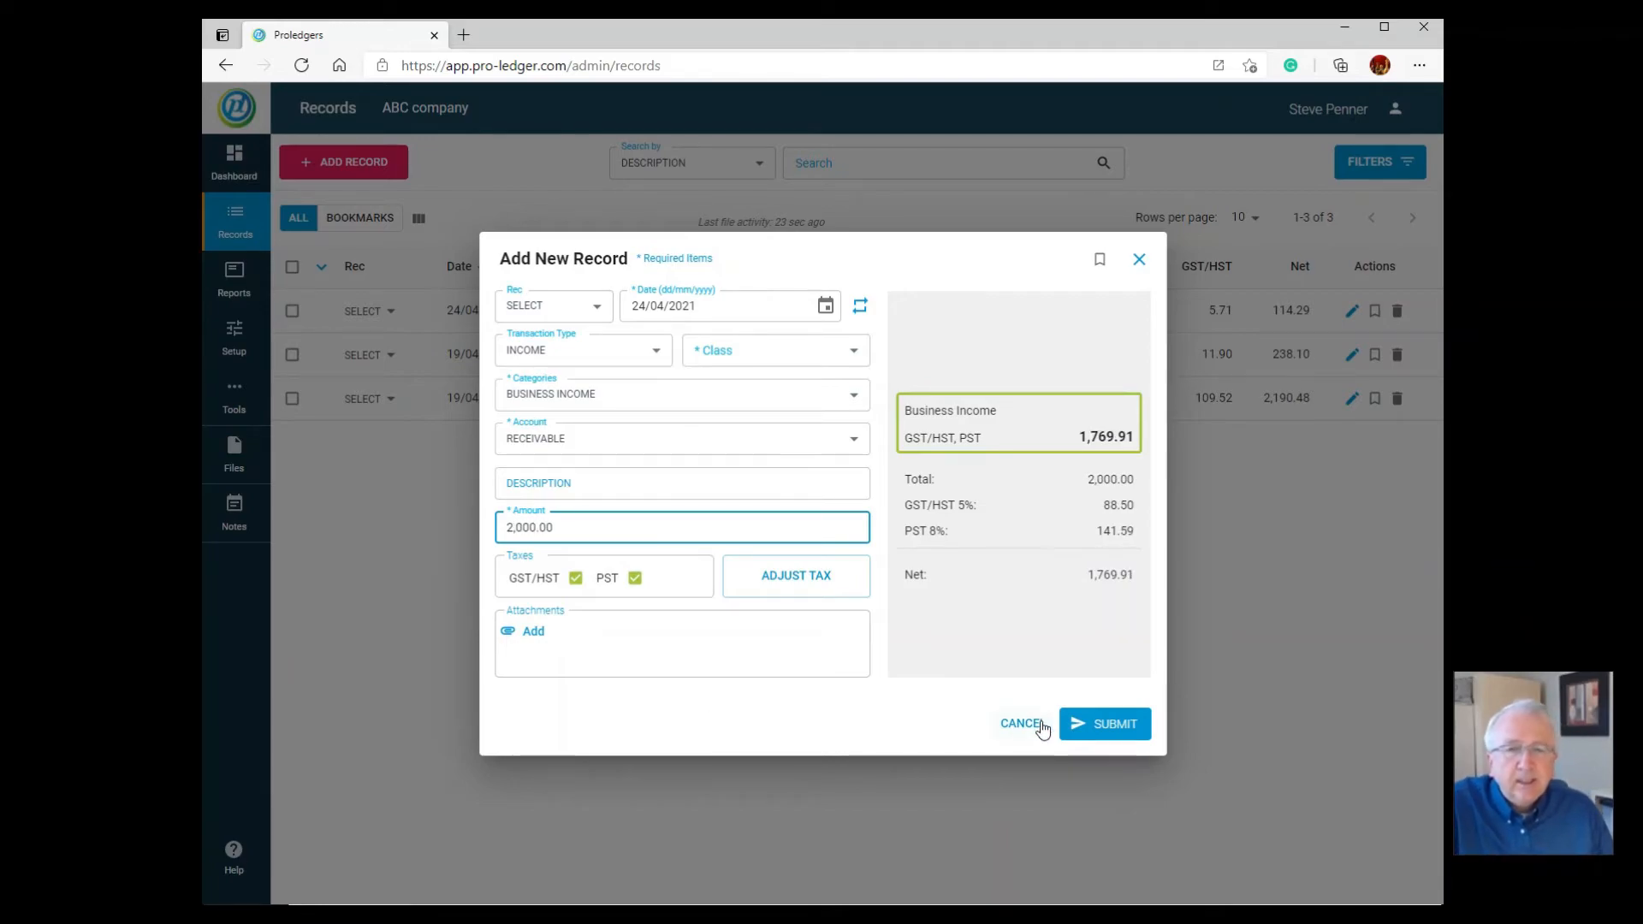
Set the income record's class to General Business, submit the record and close the form
click(752, 359)
click(757, 382)
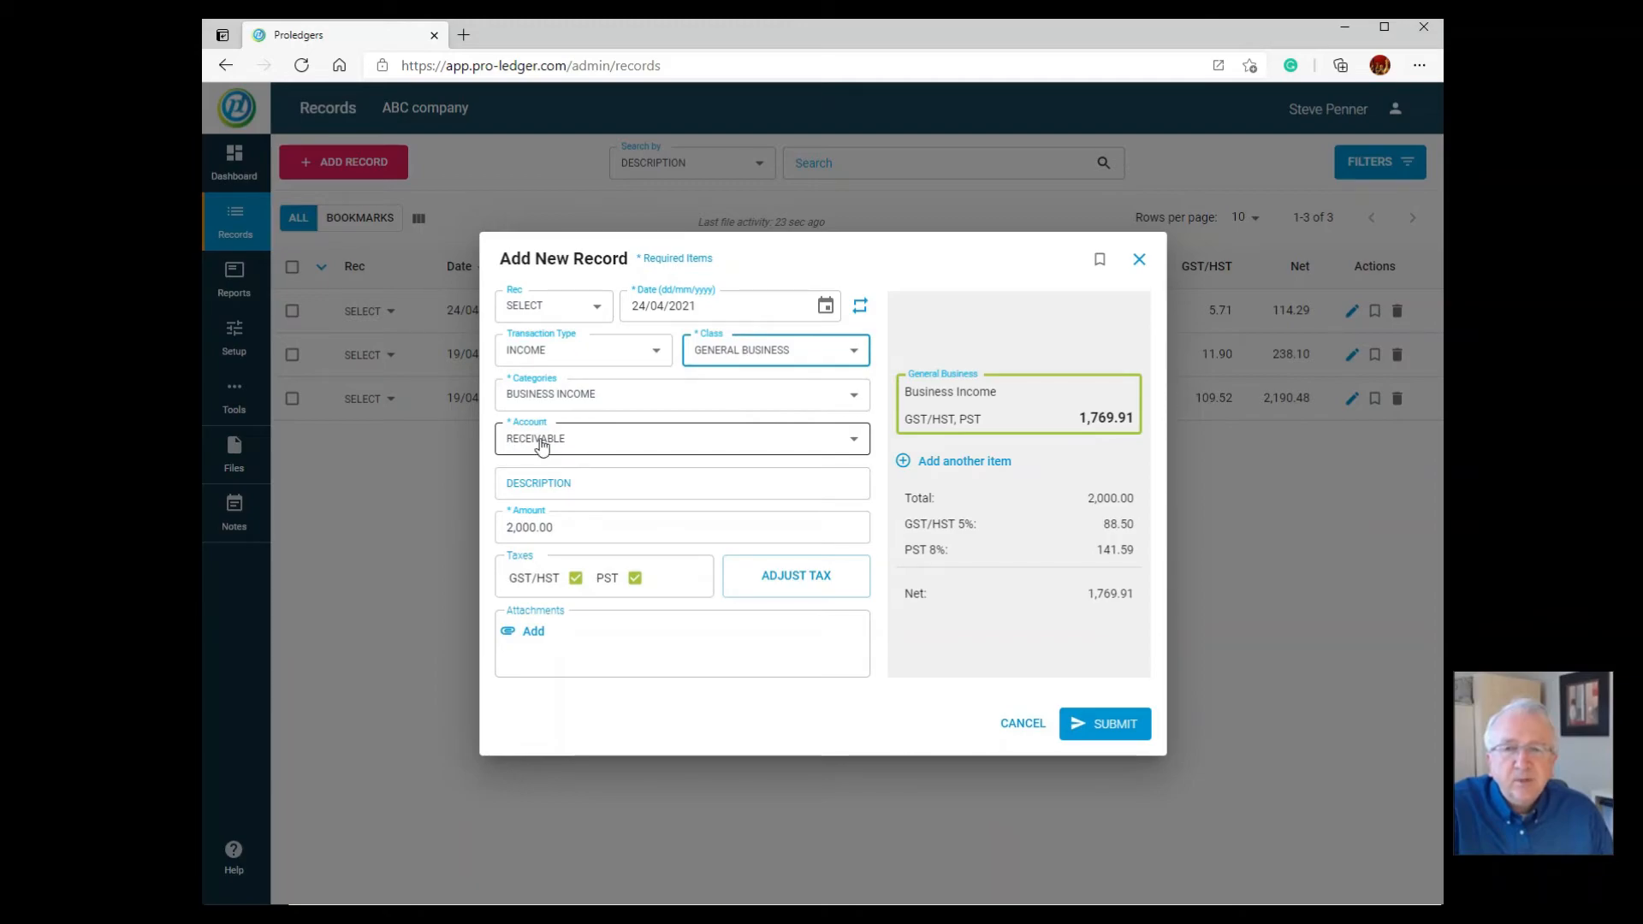
click(1117, 725)
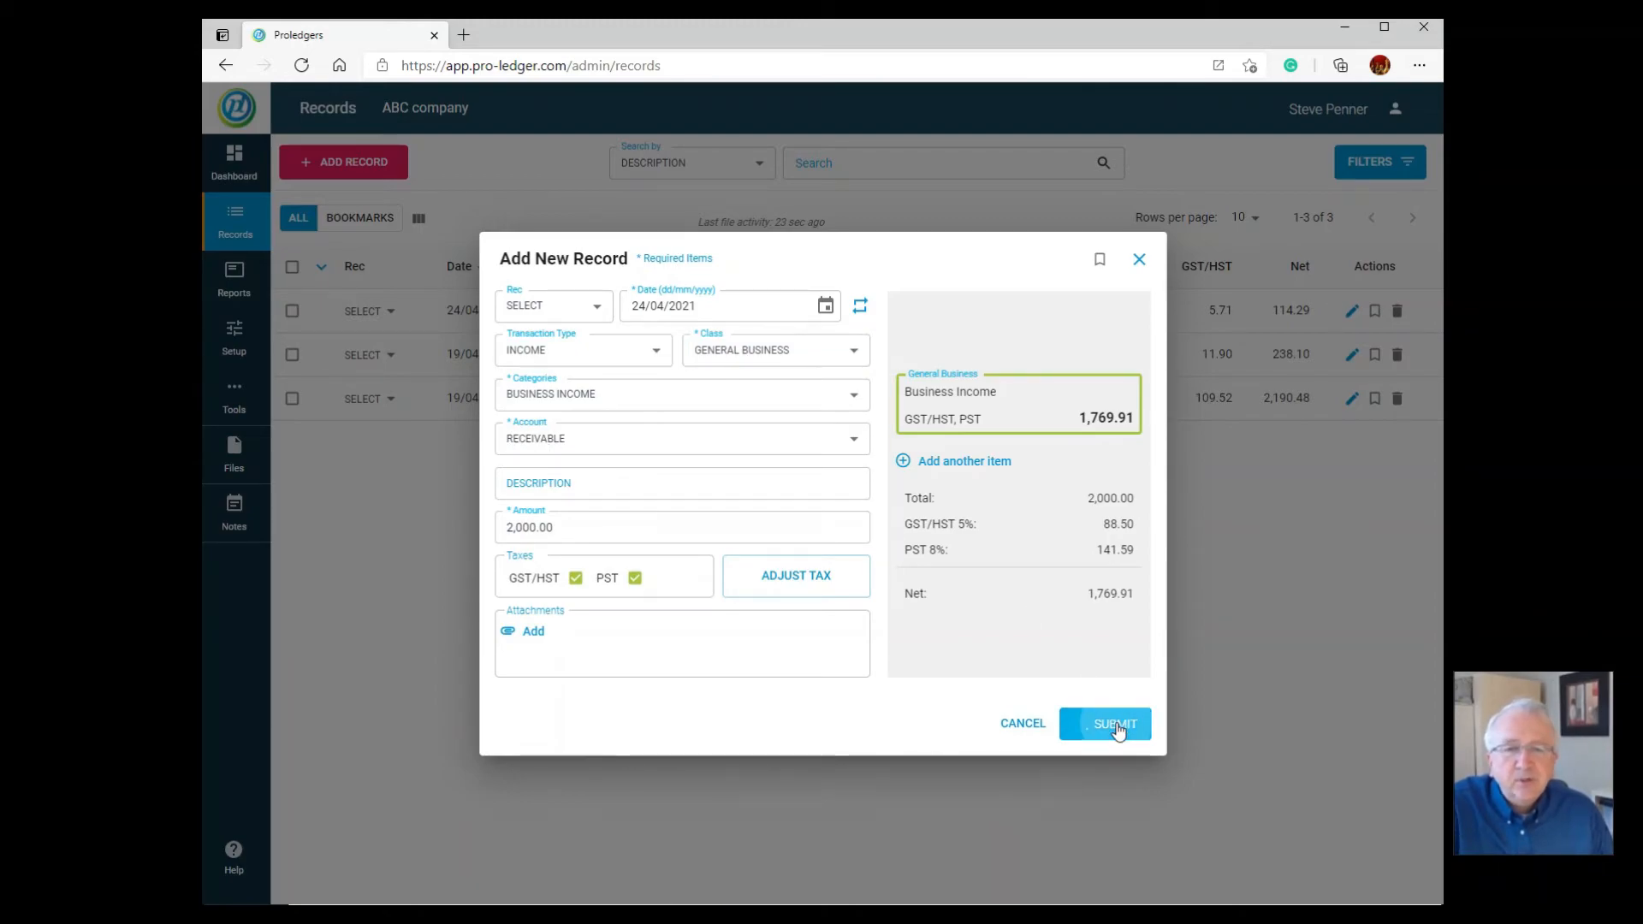
click(1138, 260)
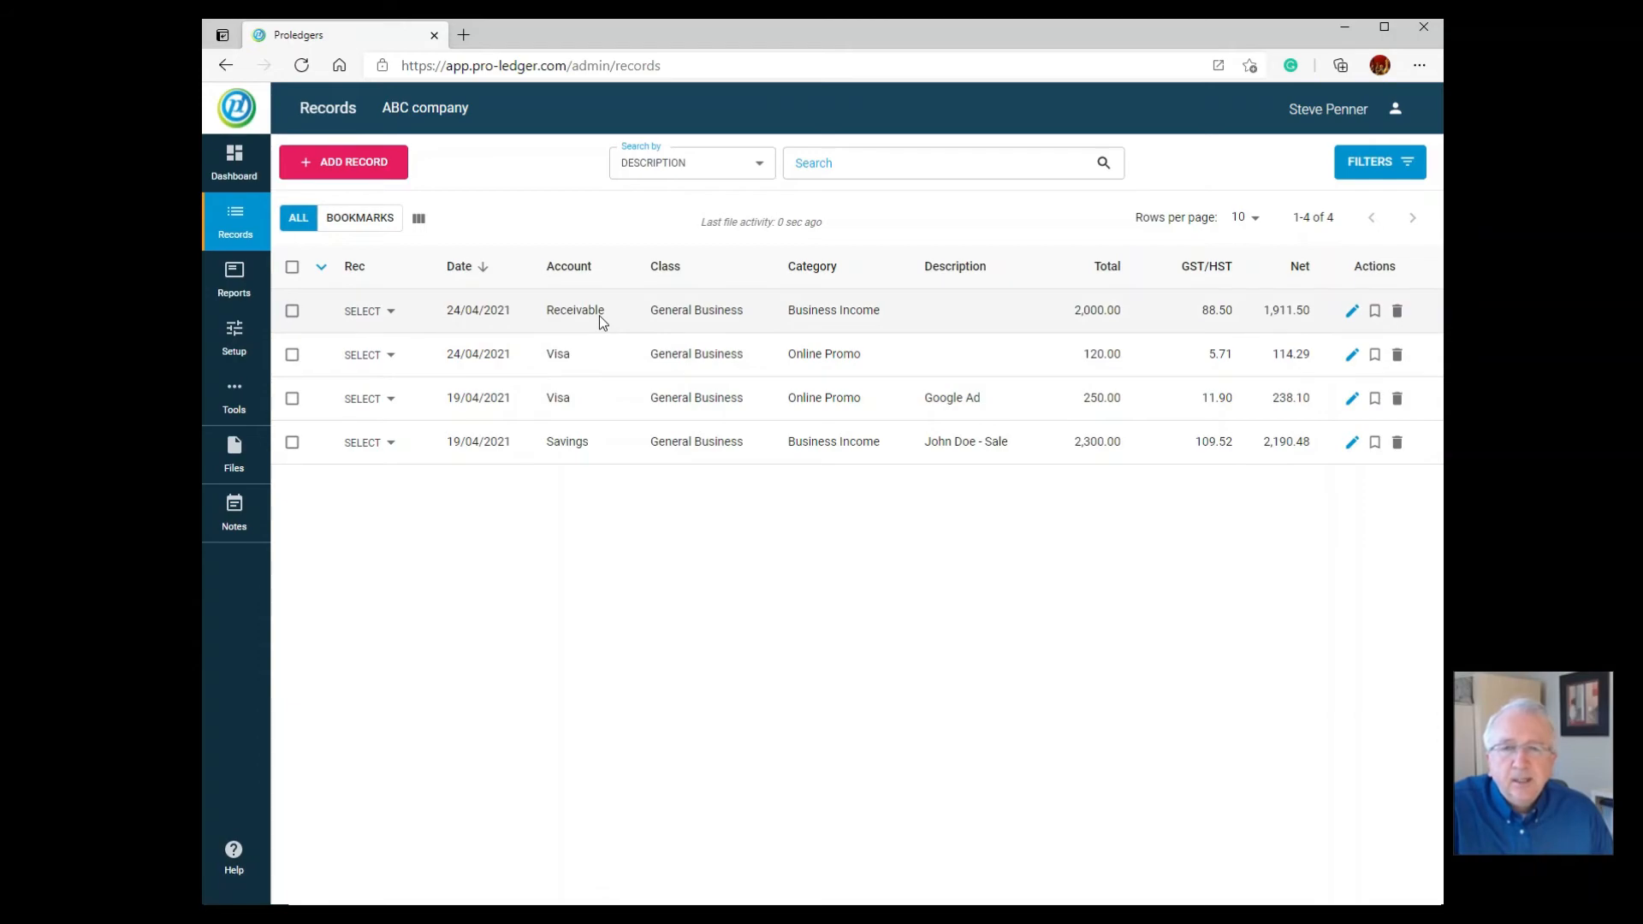
Review the outstanding receivables through the dashboard, and examine business income in the overall Profit and Loss report
click(234, 161)
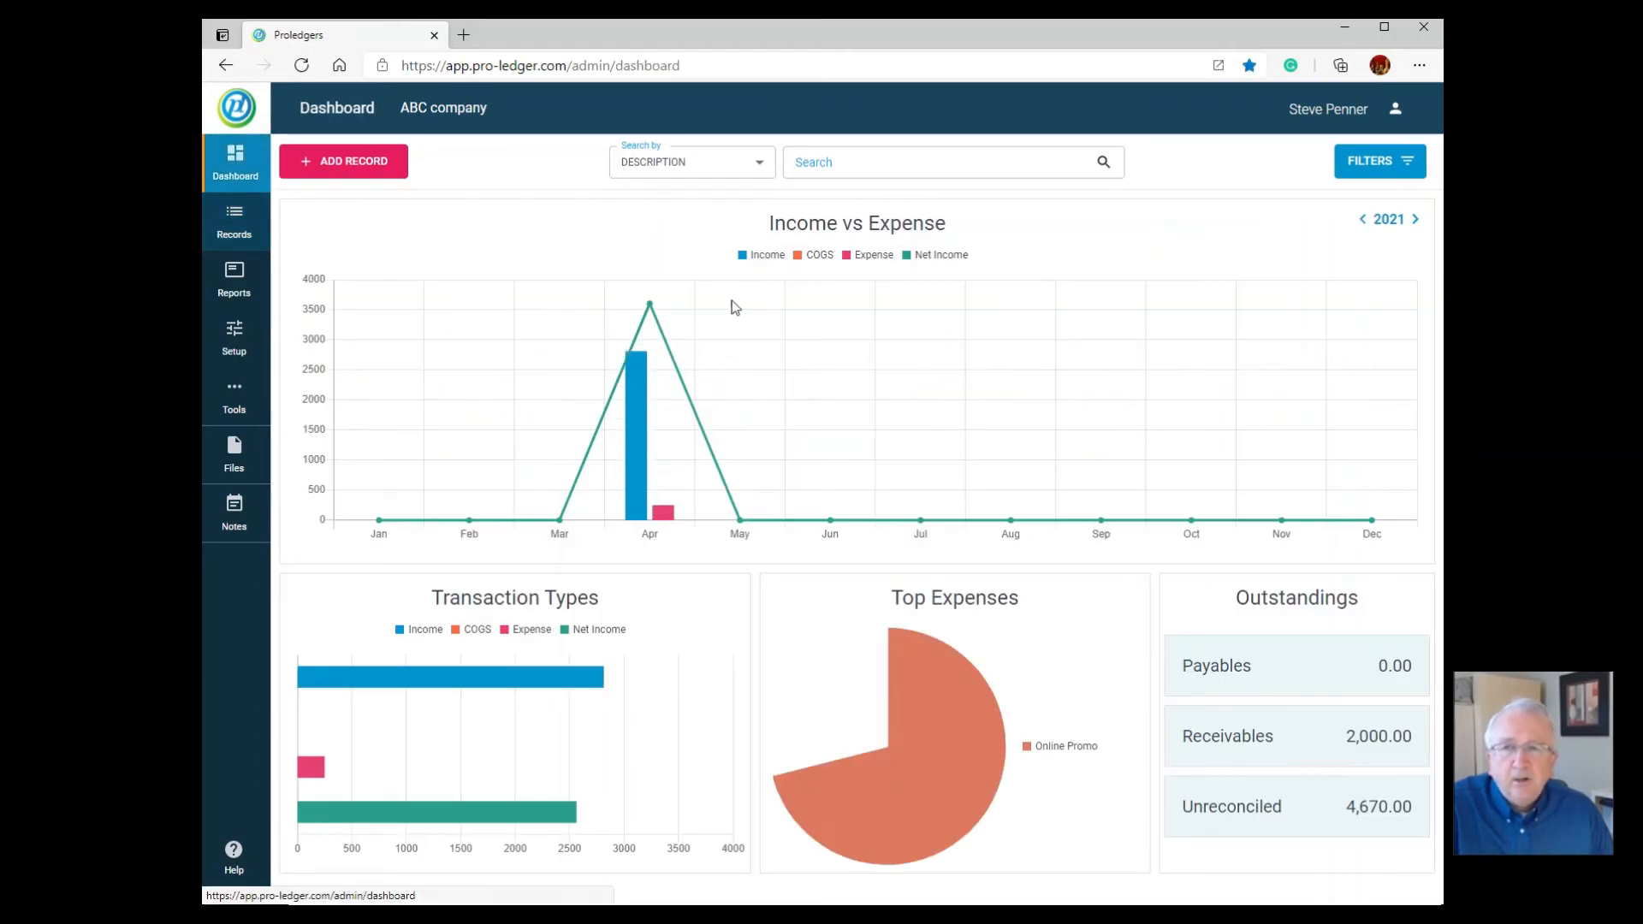
click(1241, 741)
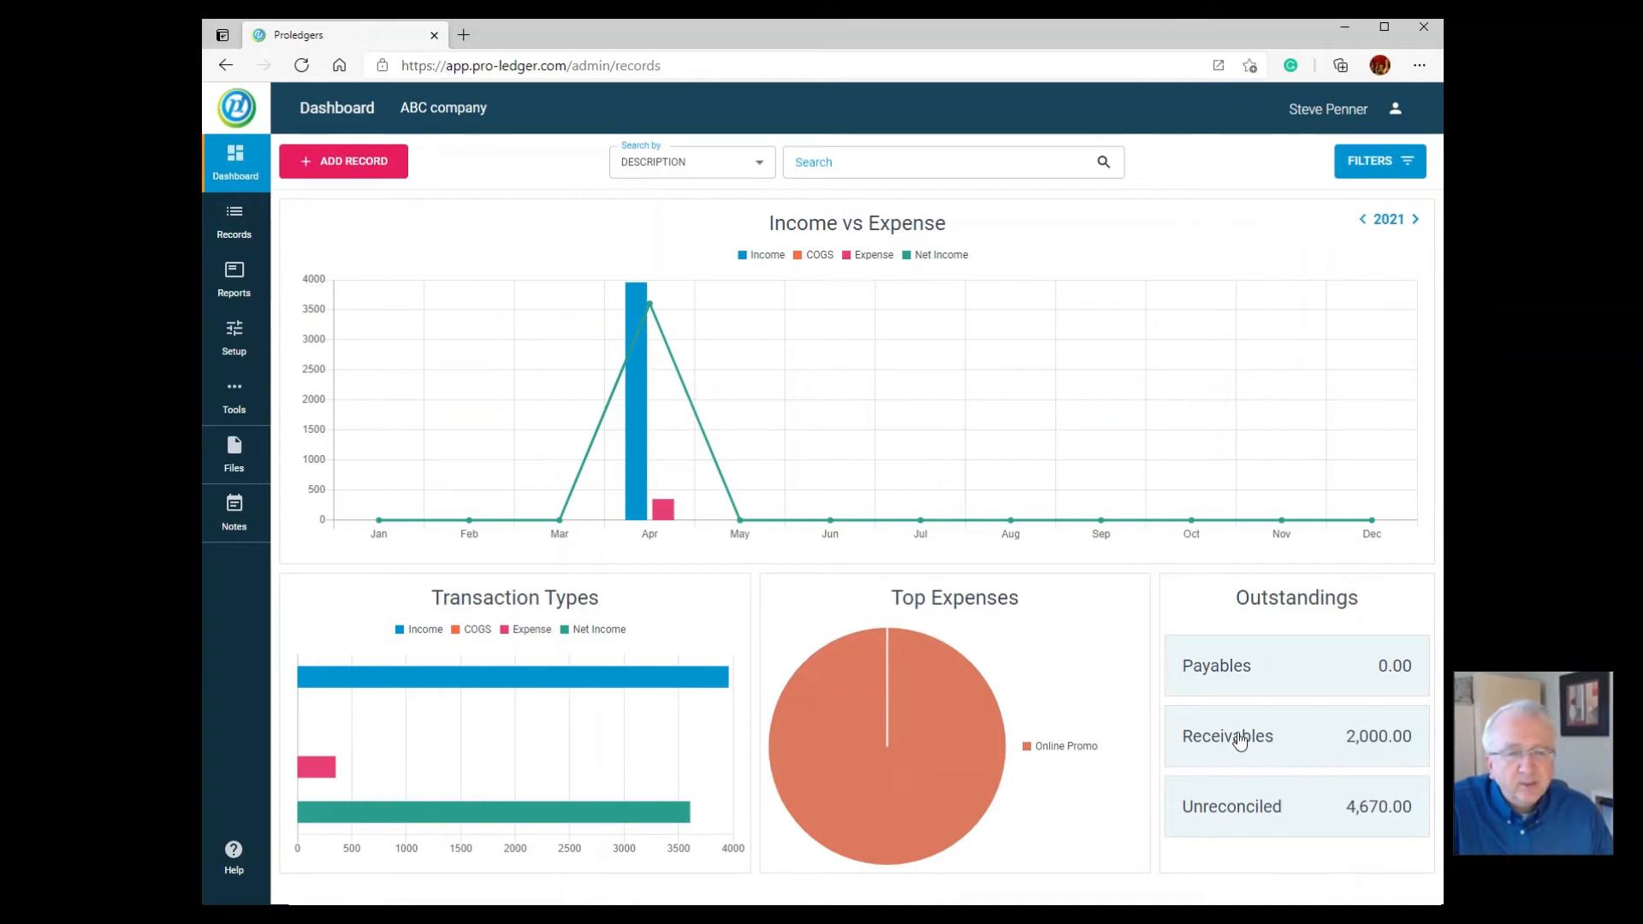
click(231, 275)
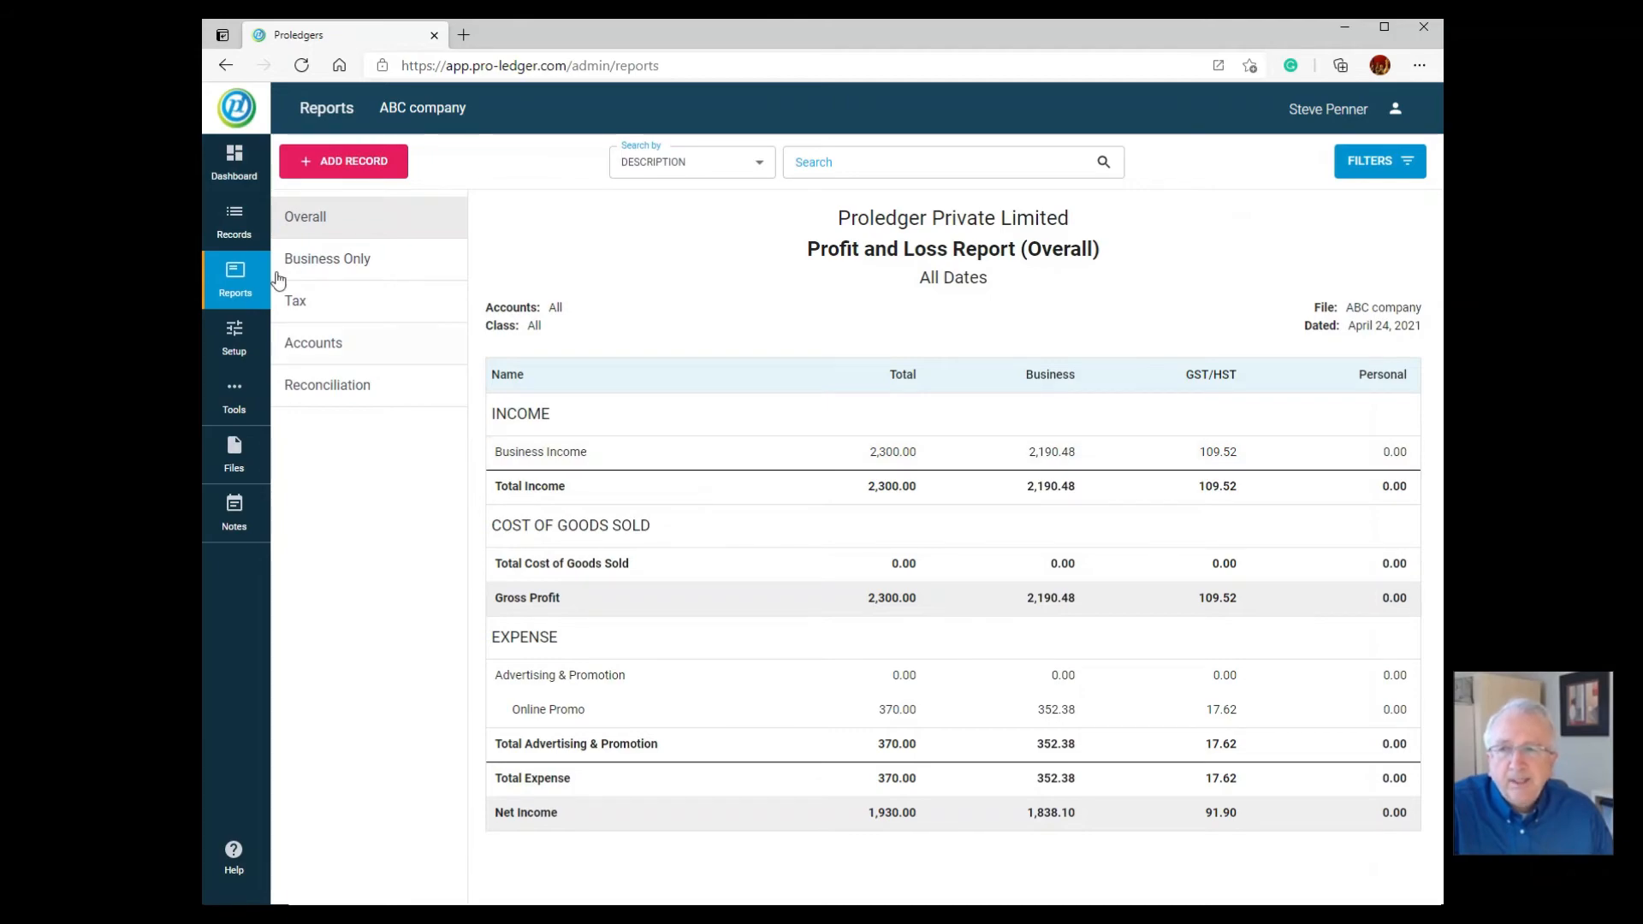
Change the account of the 2,000.00 Business Income record from Receivable to Checking and save the record
click(233, 221)
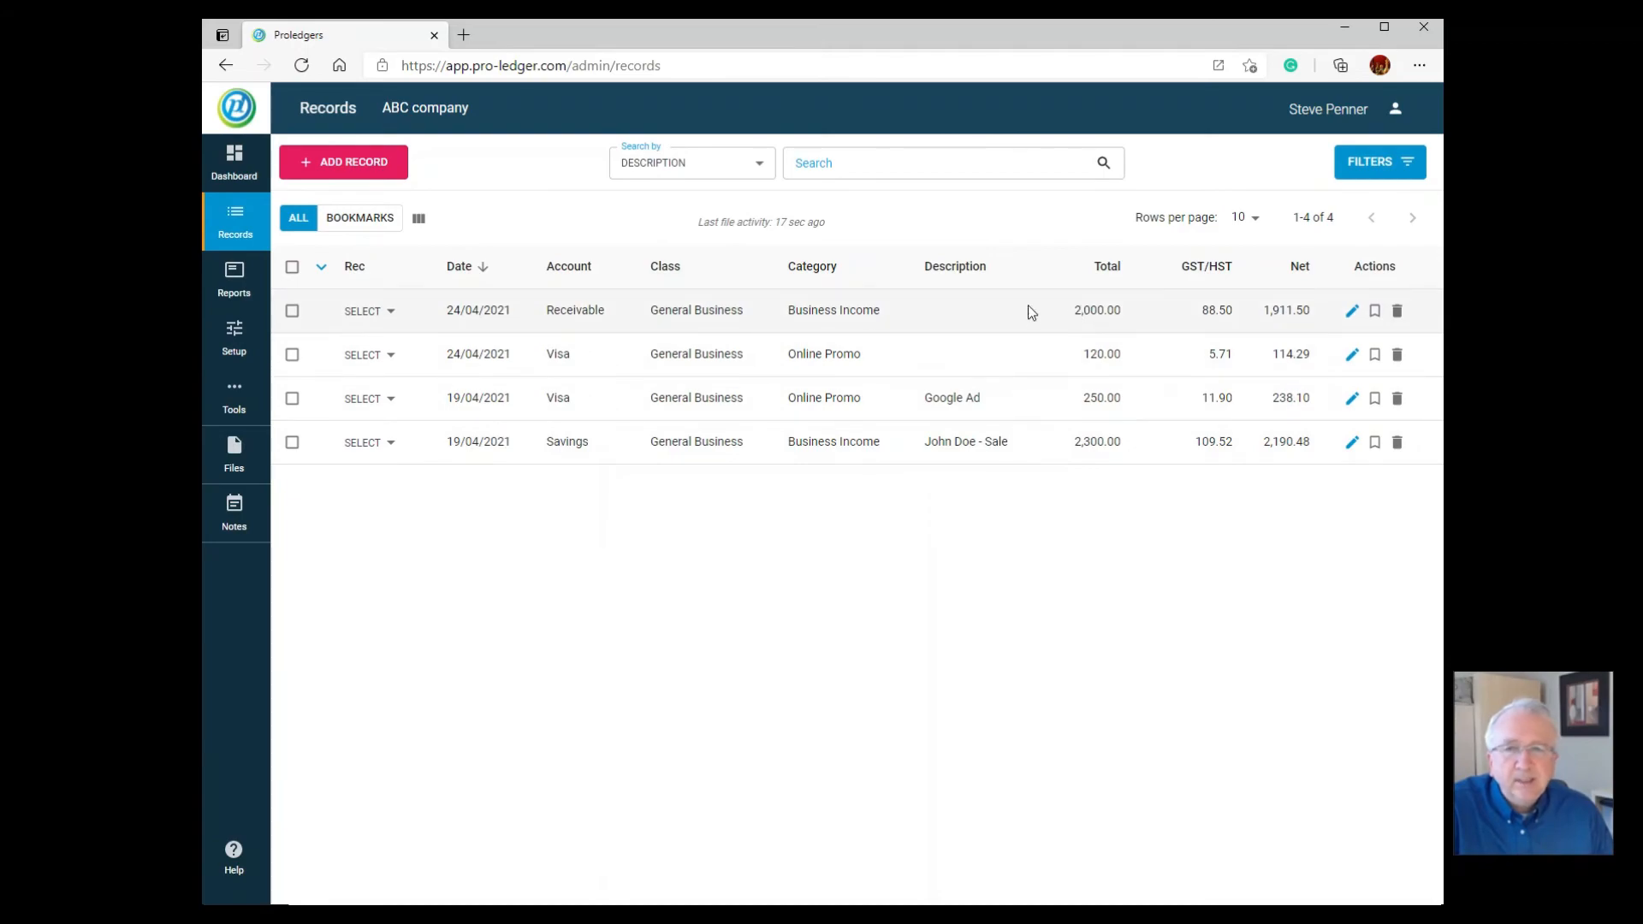
click(623, 308)
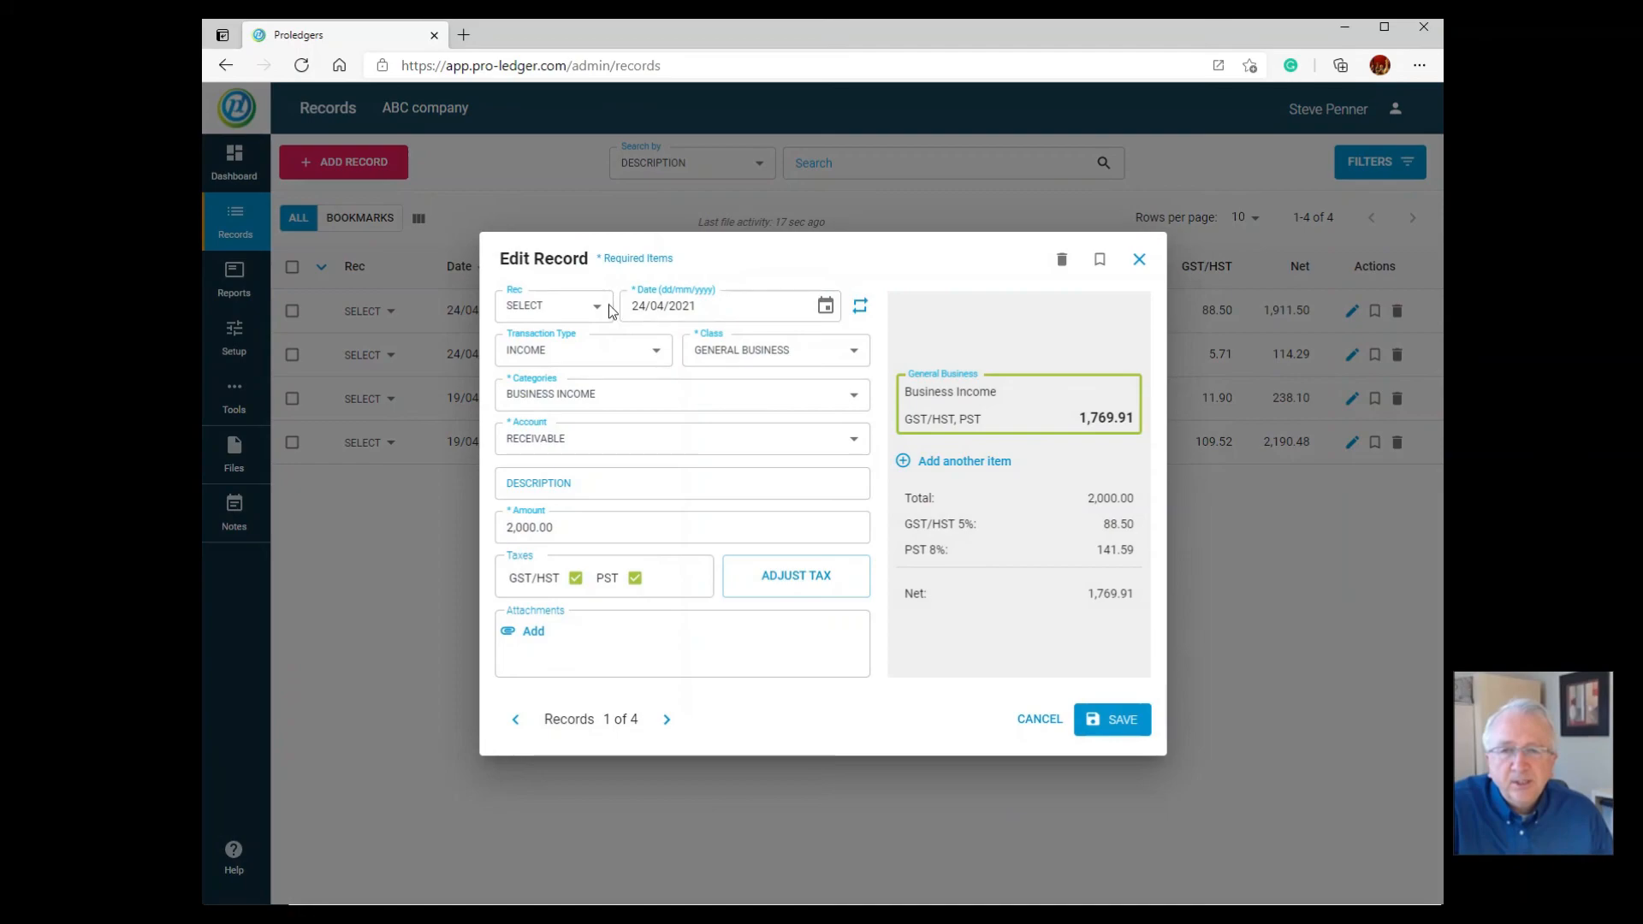
click(581, 446)
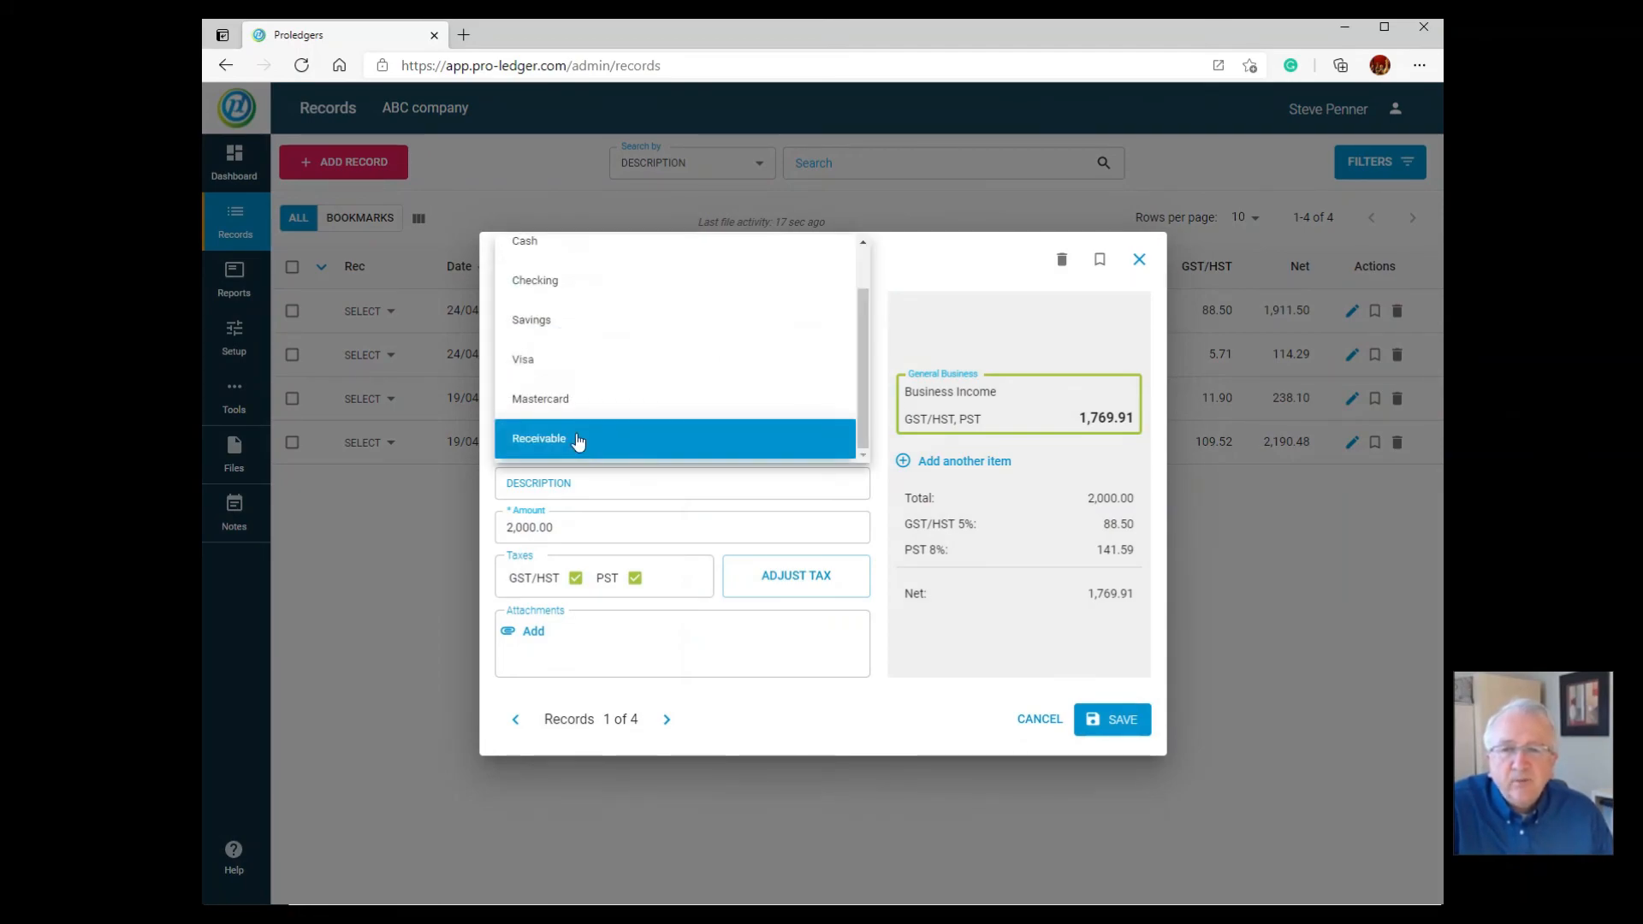
click(586, 283)
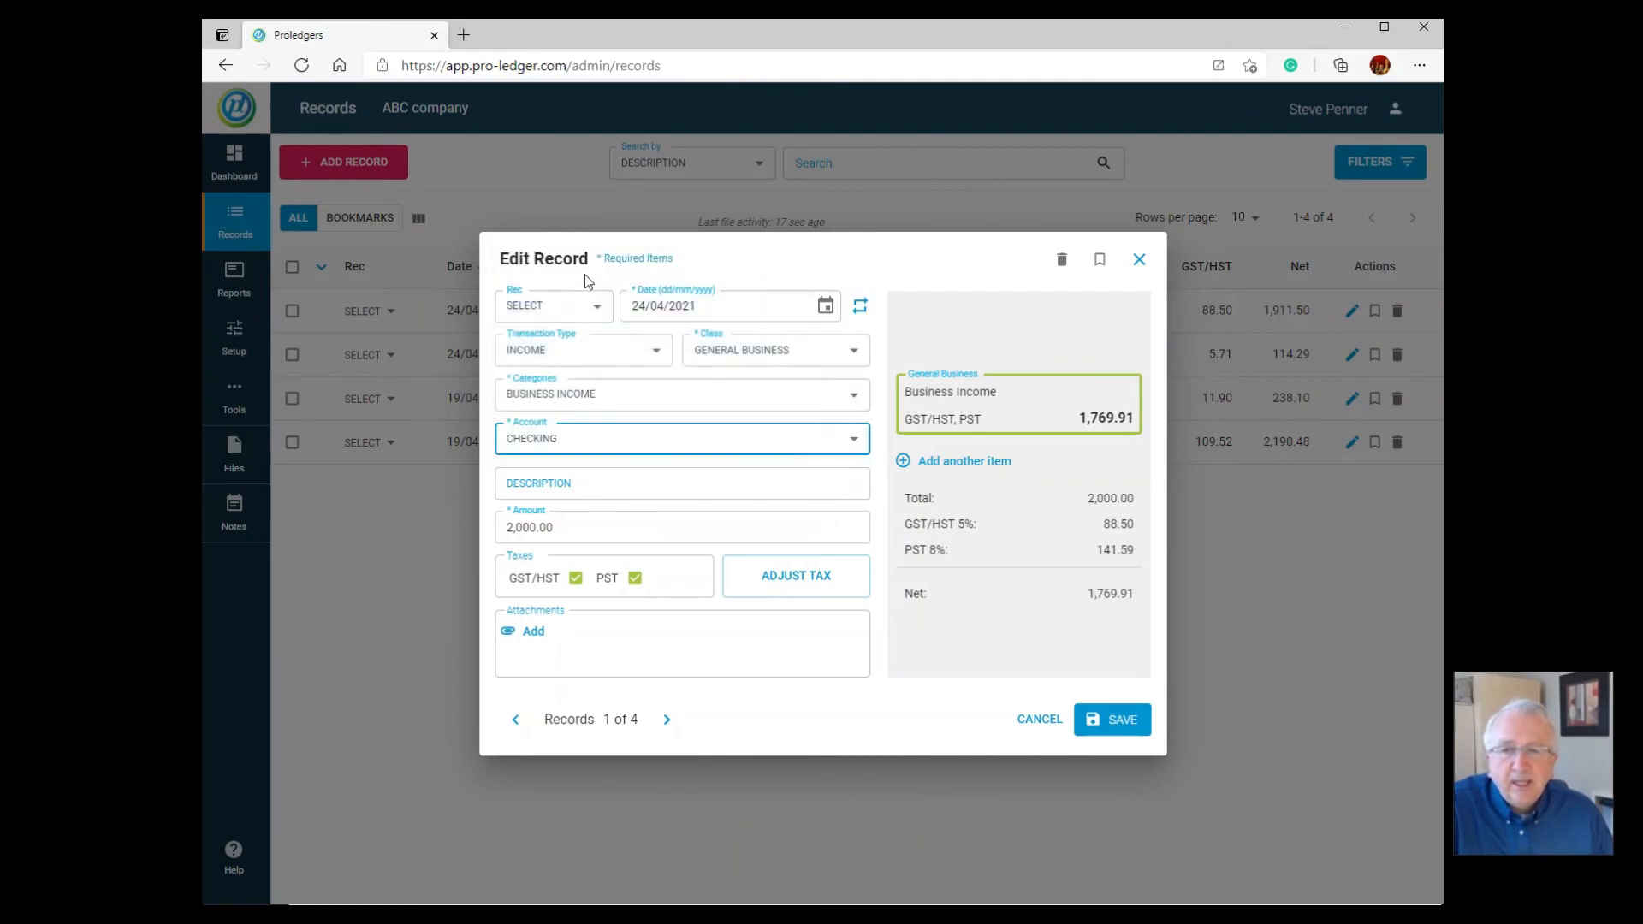
click(1138, 723)
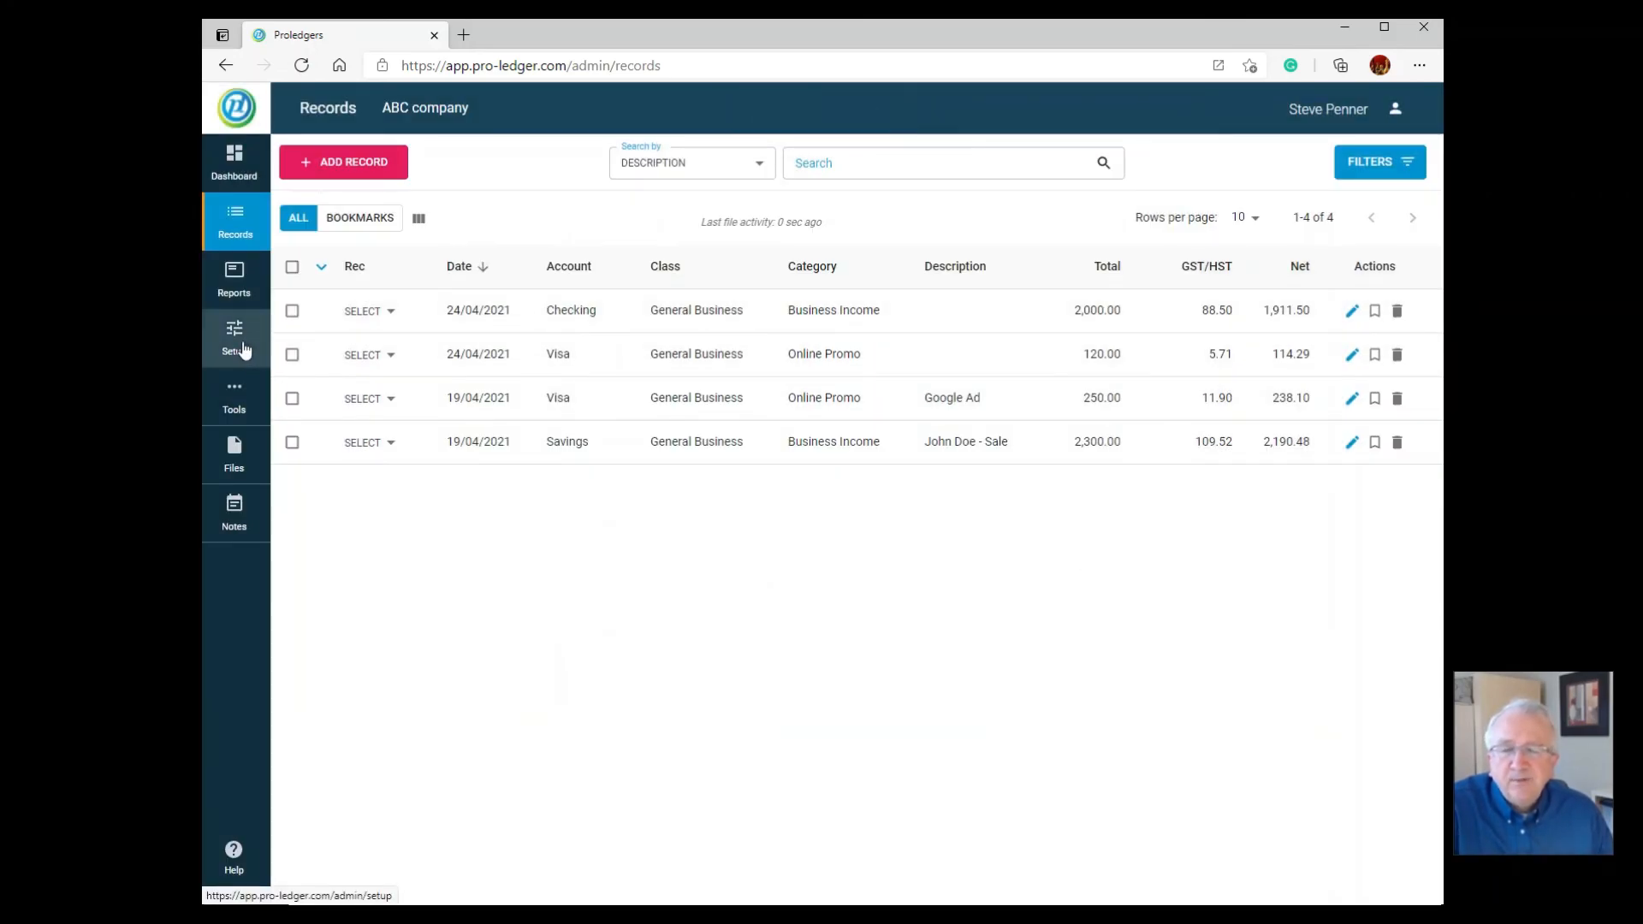
Check business income in the overall Profit and Loss report and open the records behind its total
click(235, 291)
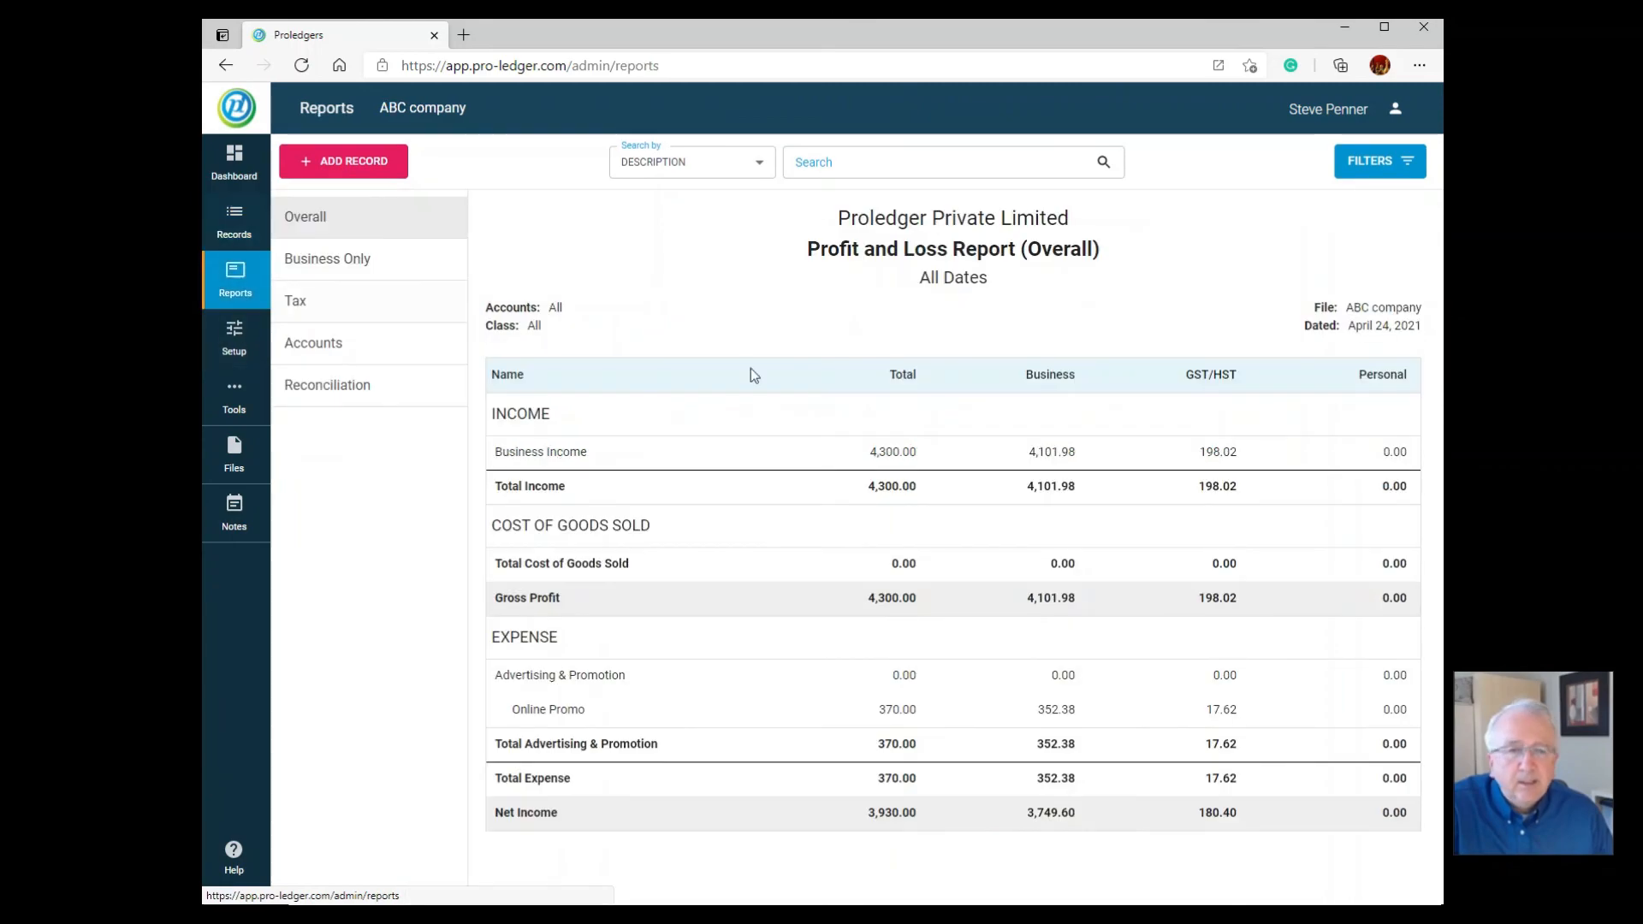
click(912, 463)
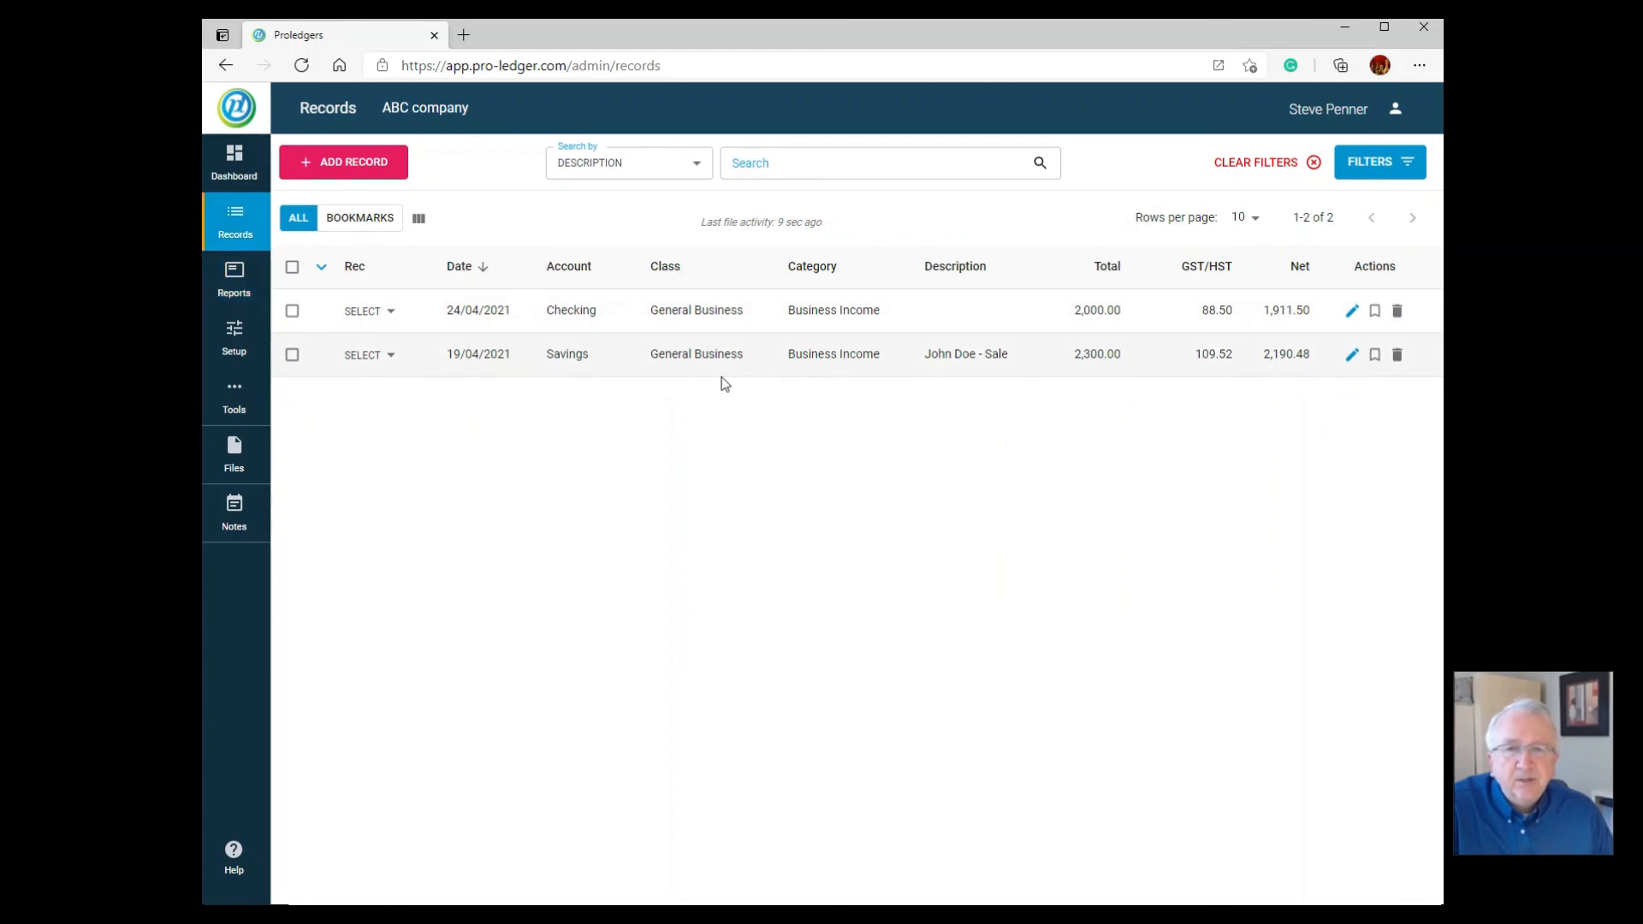